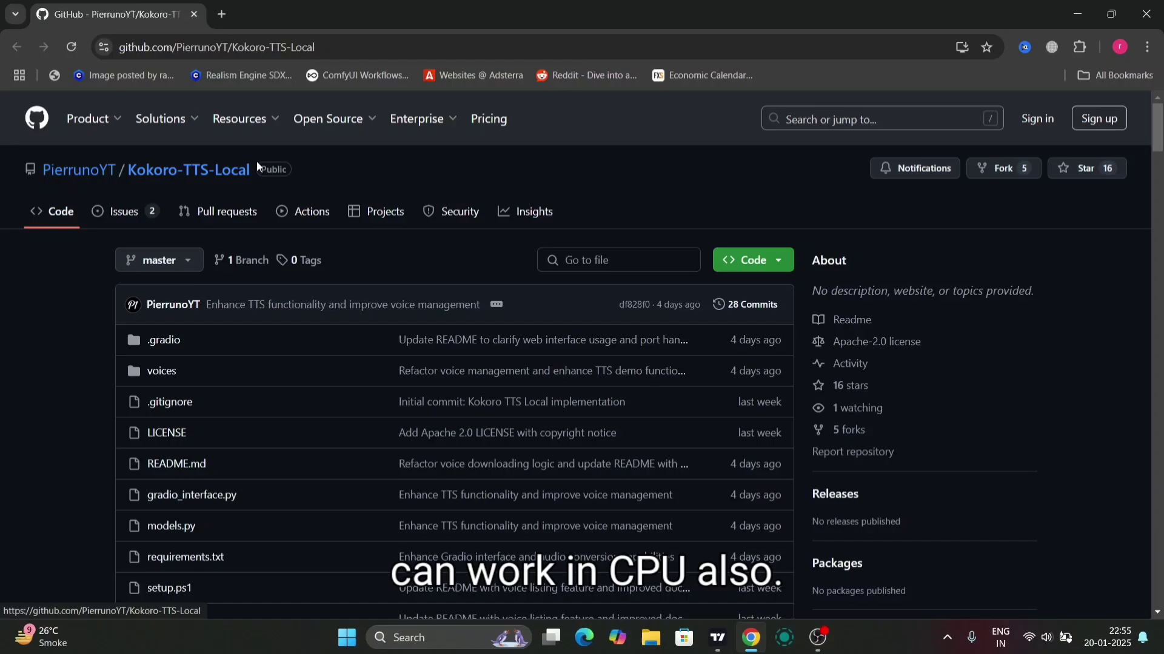
pyautogui.scroll(-5, 417, 369)
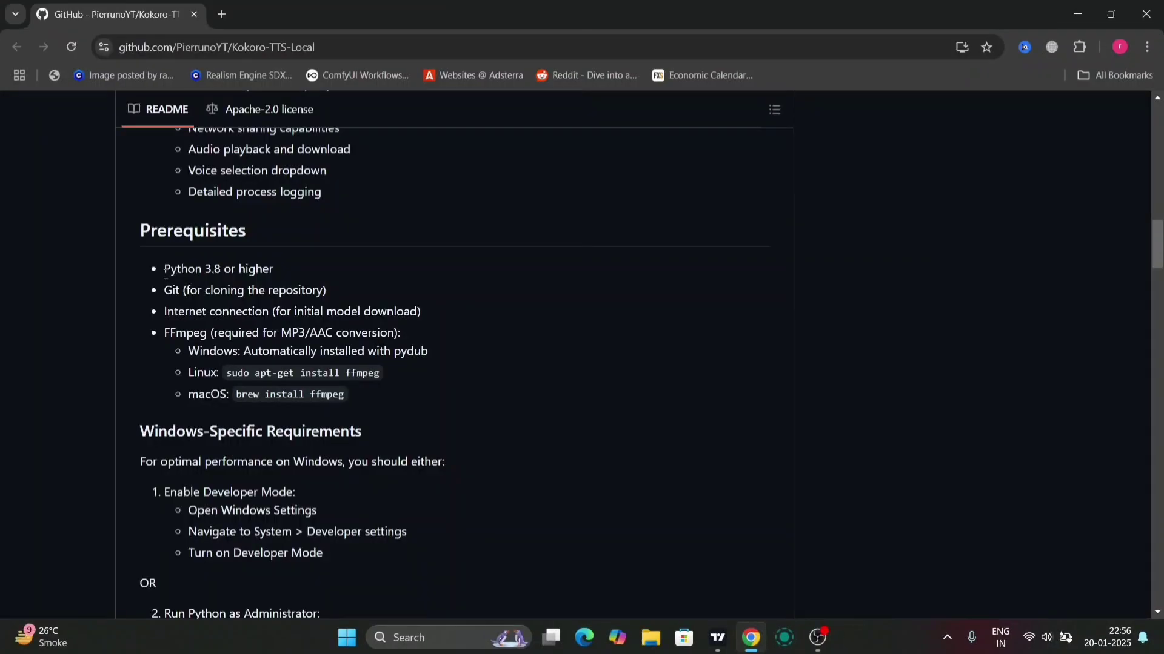
# - Highlight 'Python 3.8 or higher' under the README's Prerequisites heading
pyautogui.moveTo(164, 269); pyautogui.dragTo(275, 270)
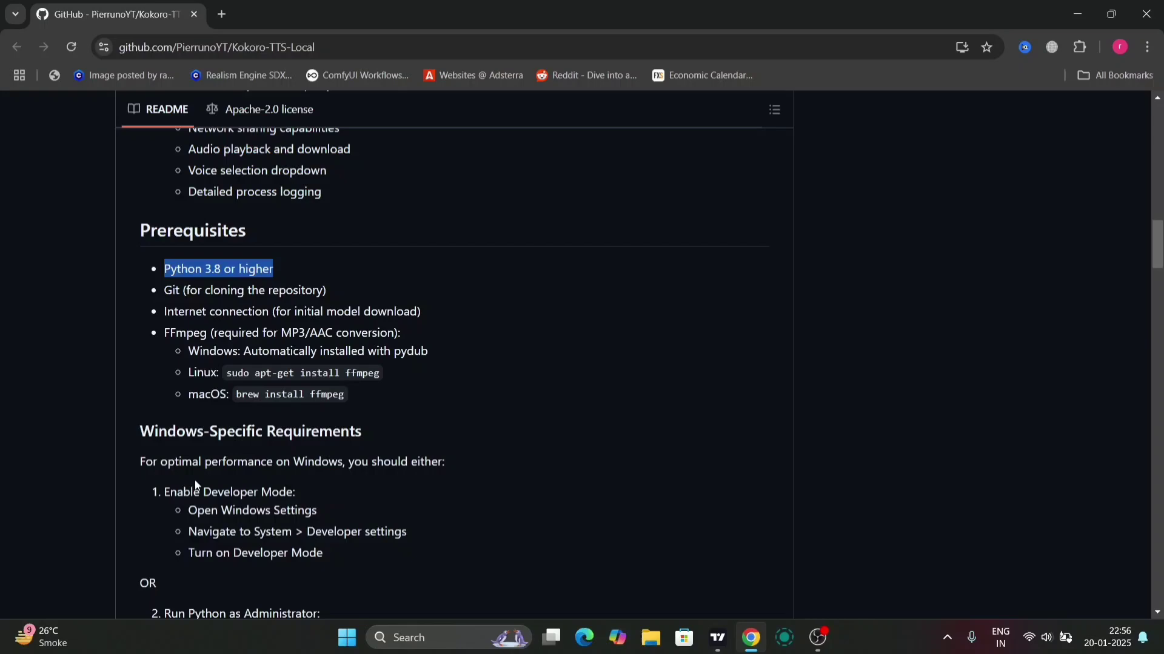
pyautogui.scroll(-1, 239, 506)
pyautogui.scroll(-1, 238, 507)
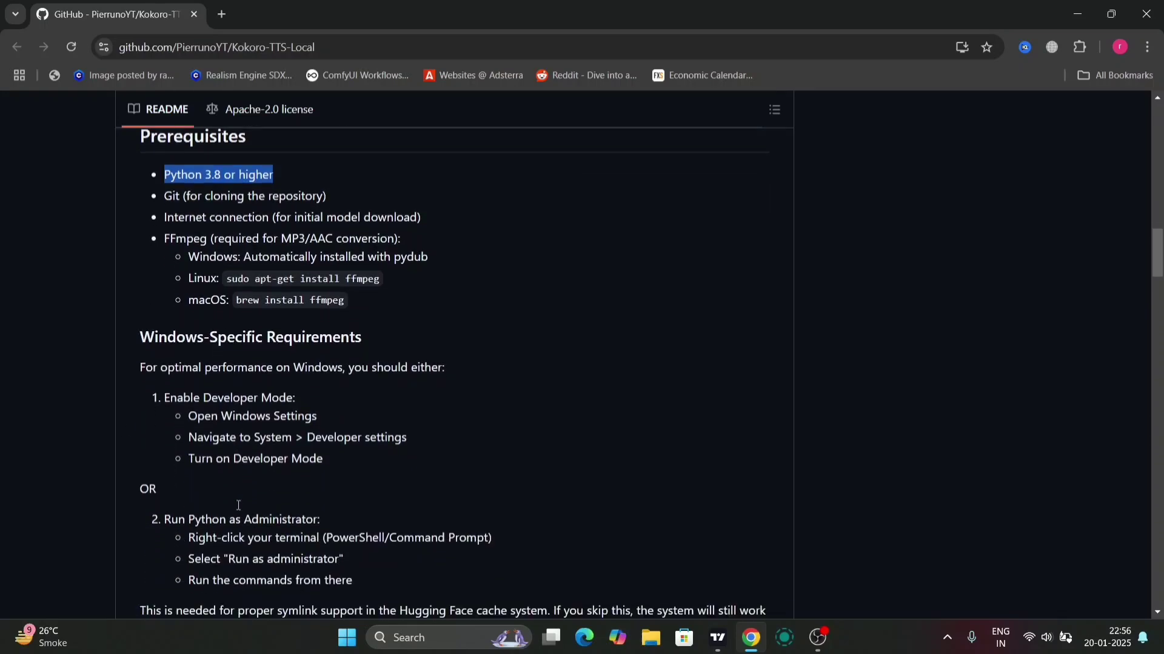
pyautogui.scroll(-3, 238, 507)
pyautogui.scroll(-3, 238, 509)
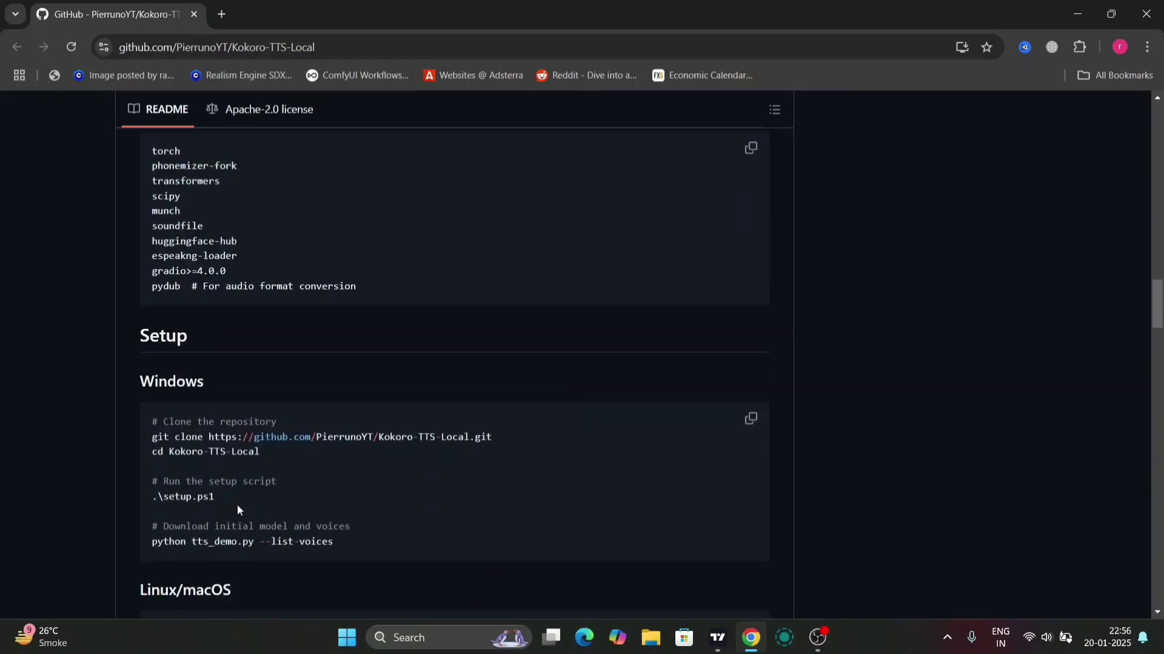
pyautogui.scroll(10, 238, 510)
pyautogui.scroll(5, 237, 510)
pyautogui.scroll(3, 237, 509)
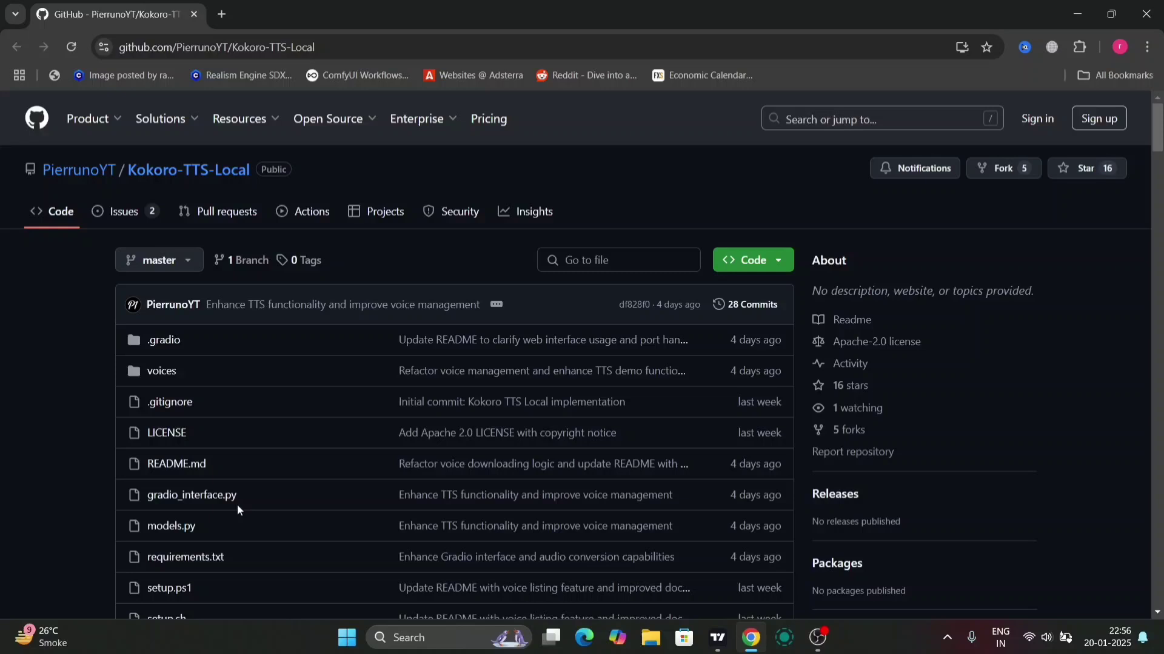
pyautogui.scroll(-1, 237, 510)
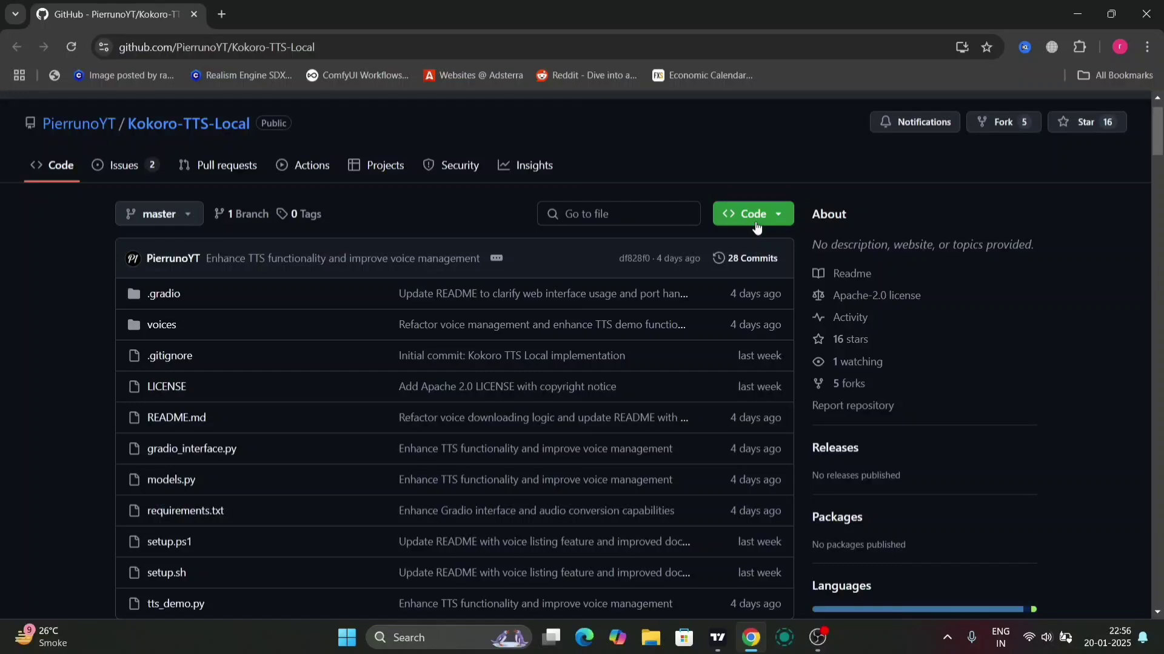
# - Download Kokoro-TTS-Local-master.zip (3.3 MB) via Code > Download ZIP and open it
pyautogui.click(756, 219)
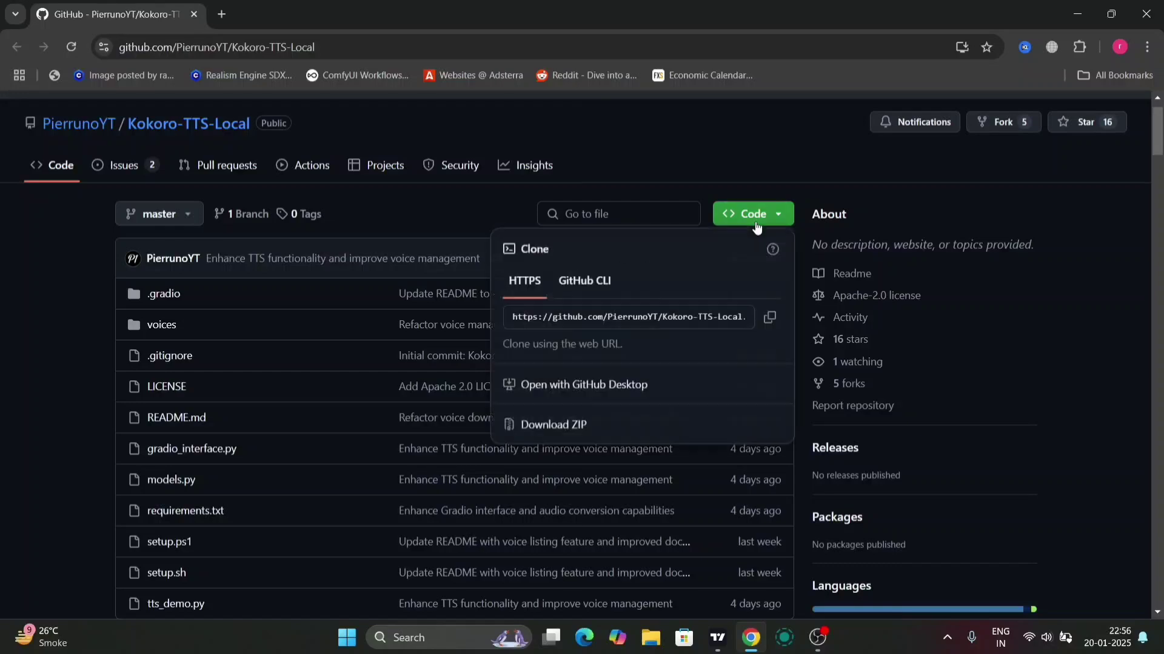
pyautogui.click(579, 426)
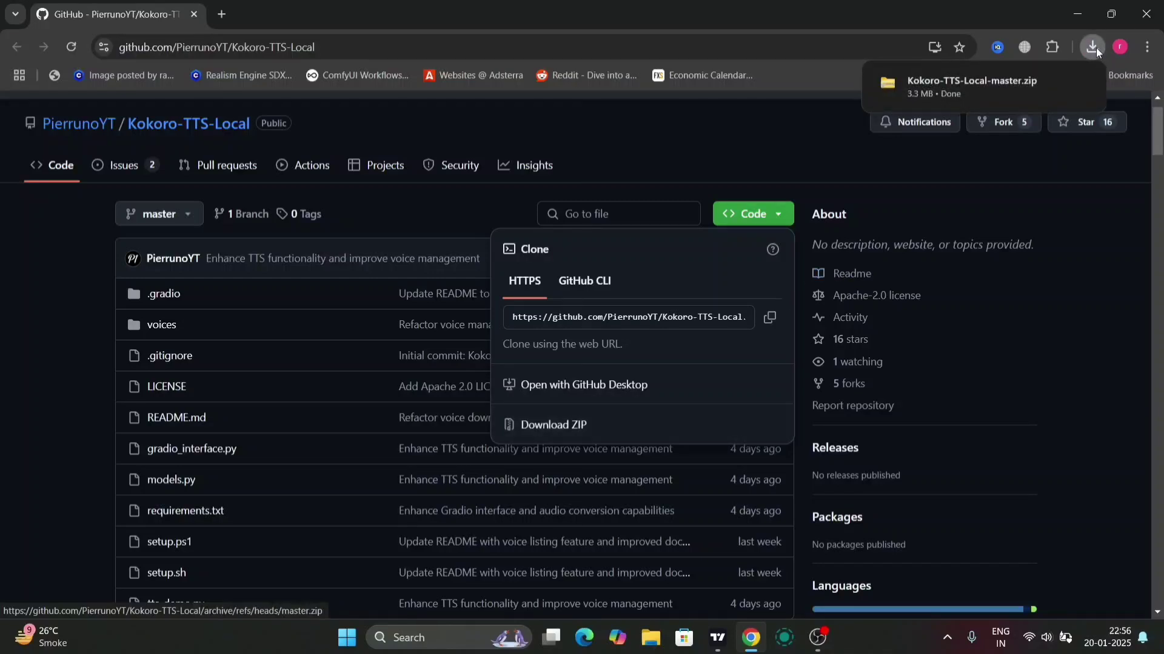
pyautogui.click(1002, 80)
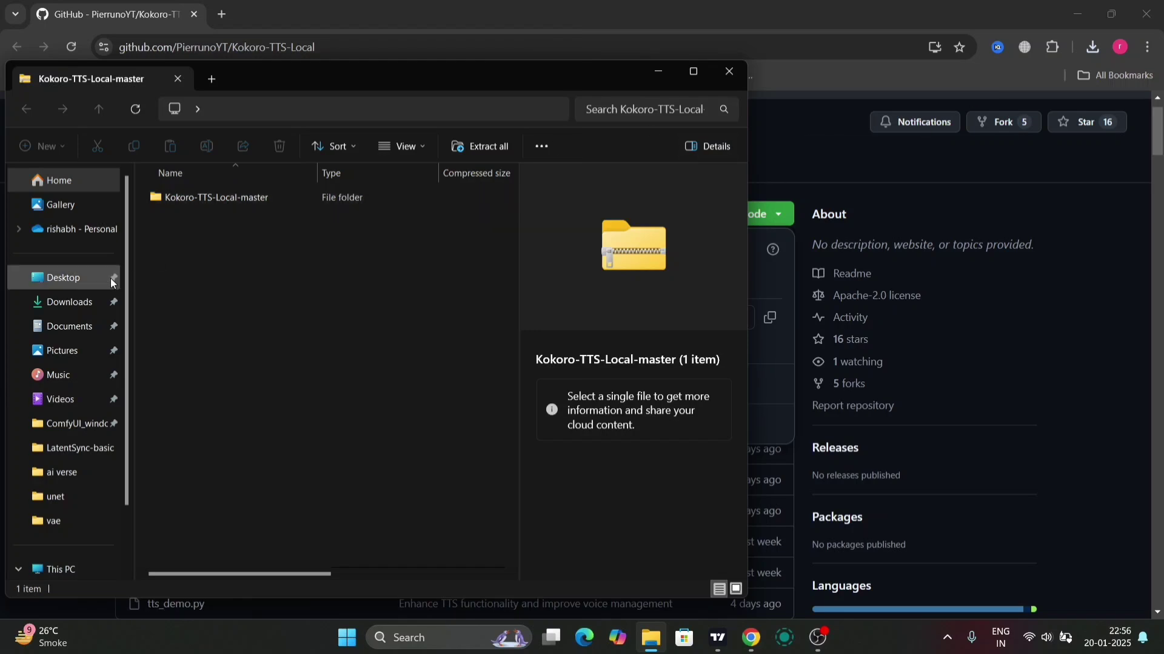
# - Open a Command Prompt in C:\Kokoro-TTS-Local-master from the Explorer address bar
pyautogui.click(88, 284)
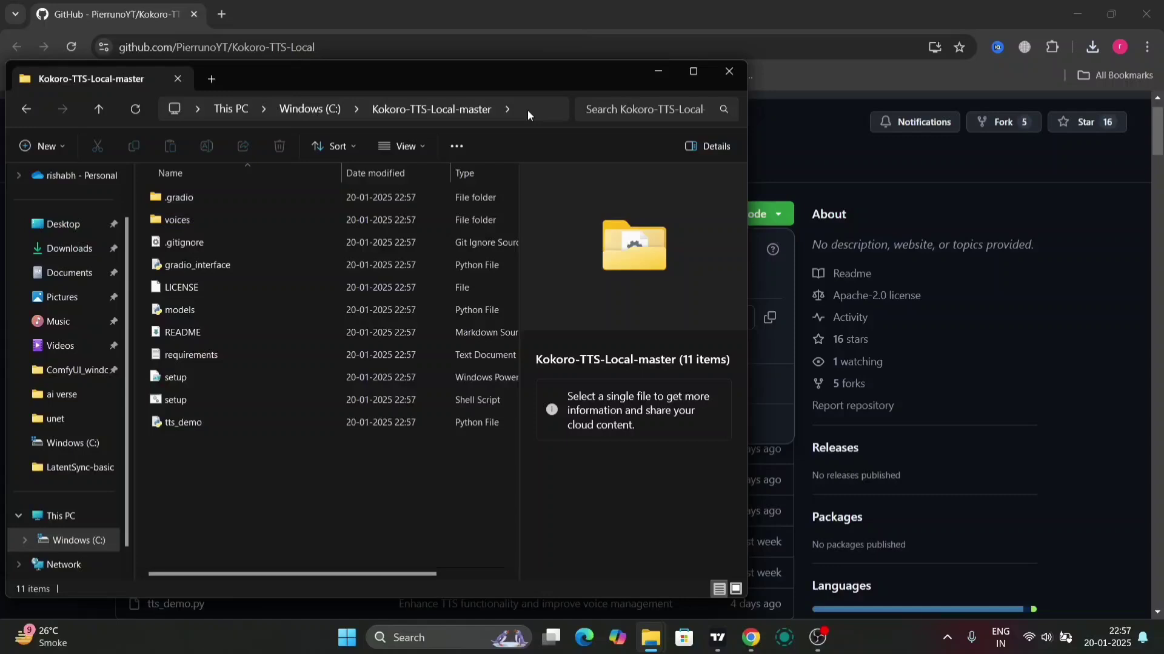
pyautogui.click(528, 111)
pyautogui.write('cmd')
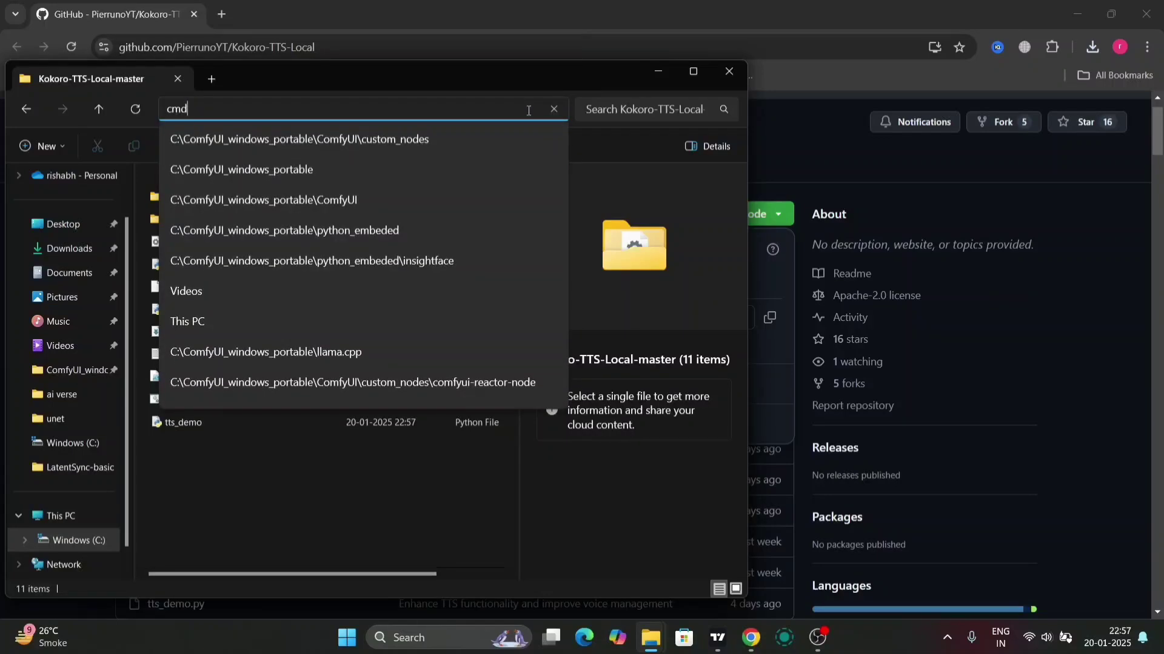
pyautogui.press('Return')
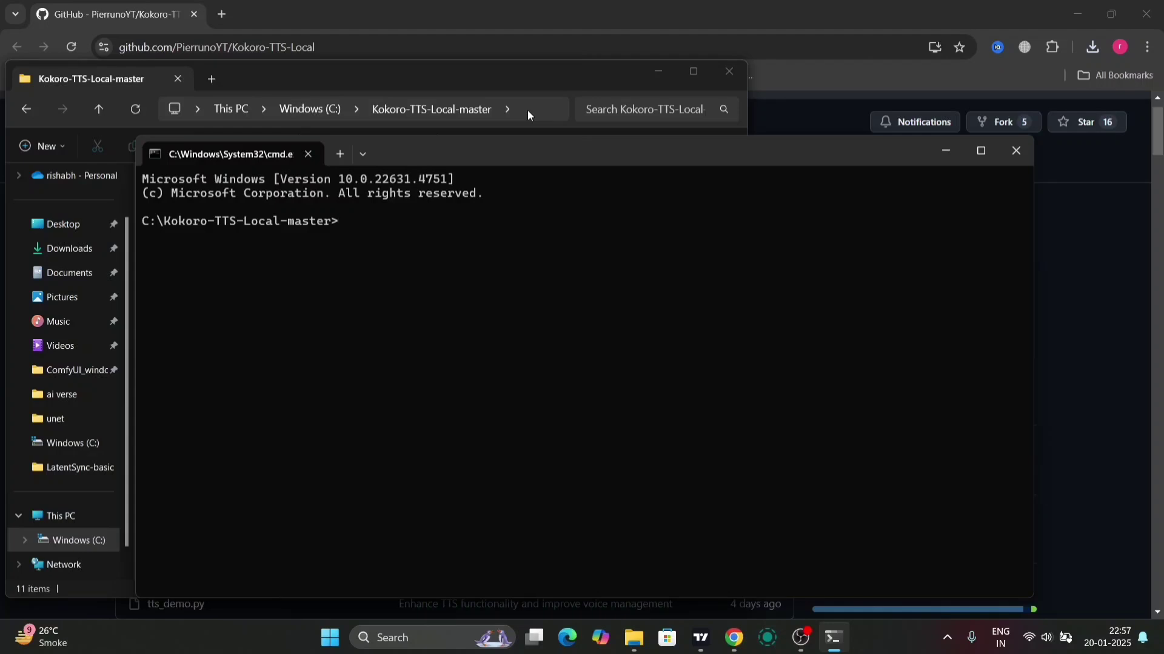
pyautogui.write('@@p')
pyautogui.write('y -3.10 -')
pyautogui.write('m venv venv')
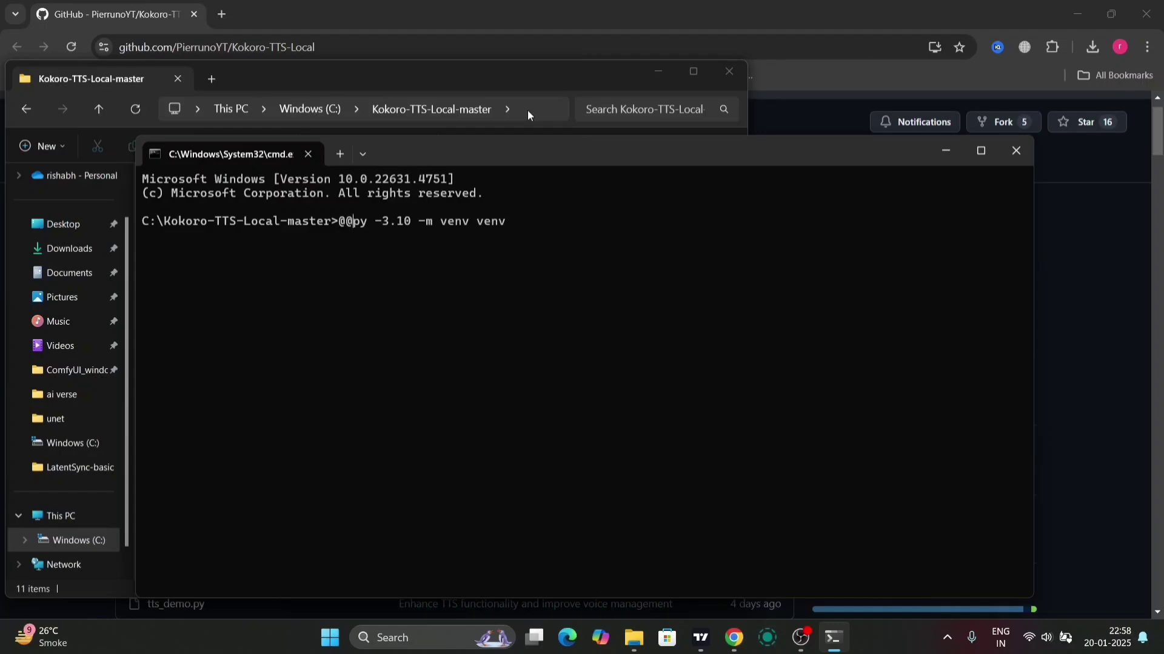
# - Clear stray characters and try activating venv, which fails with a path-not-found error
pyautogui.press('BackSpace')
pyautogui.press('BackSpace')
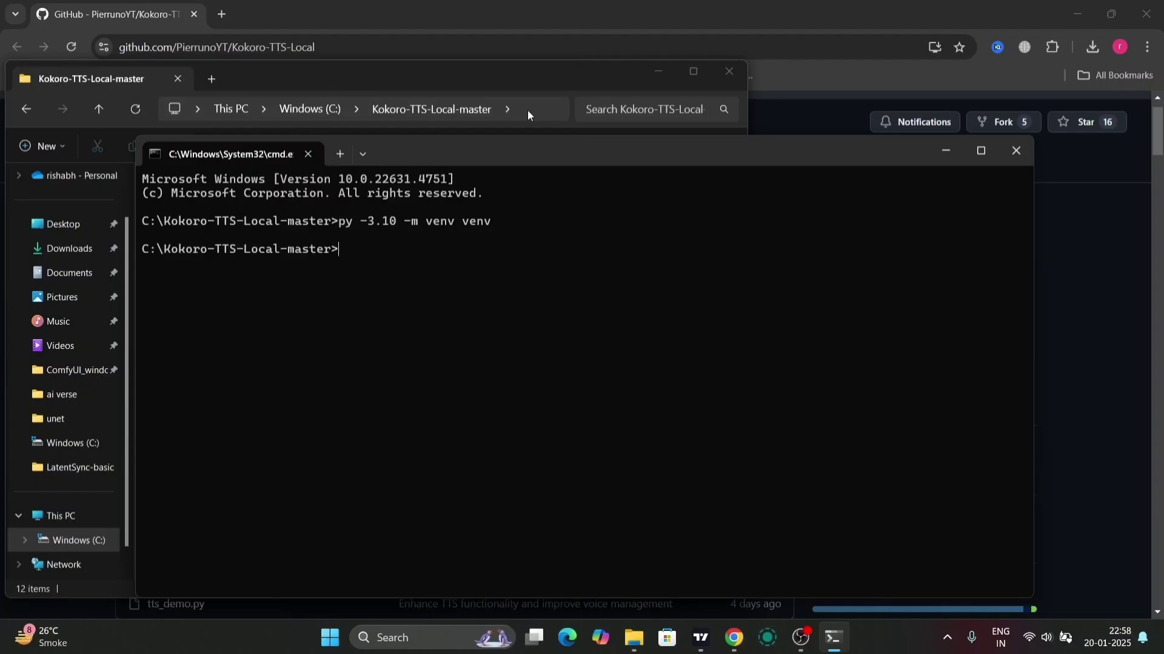
pyautogui.write('venv')
pyautogui.write('\\script')
pyautogui.write('\\activate')
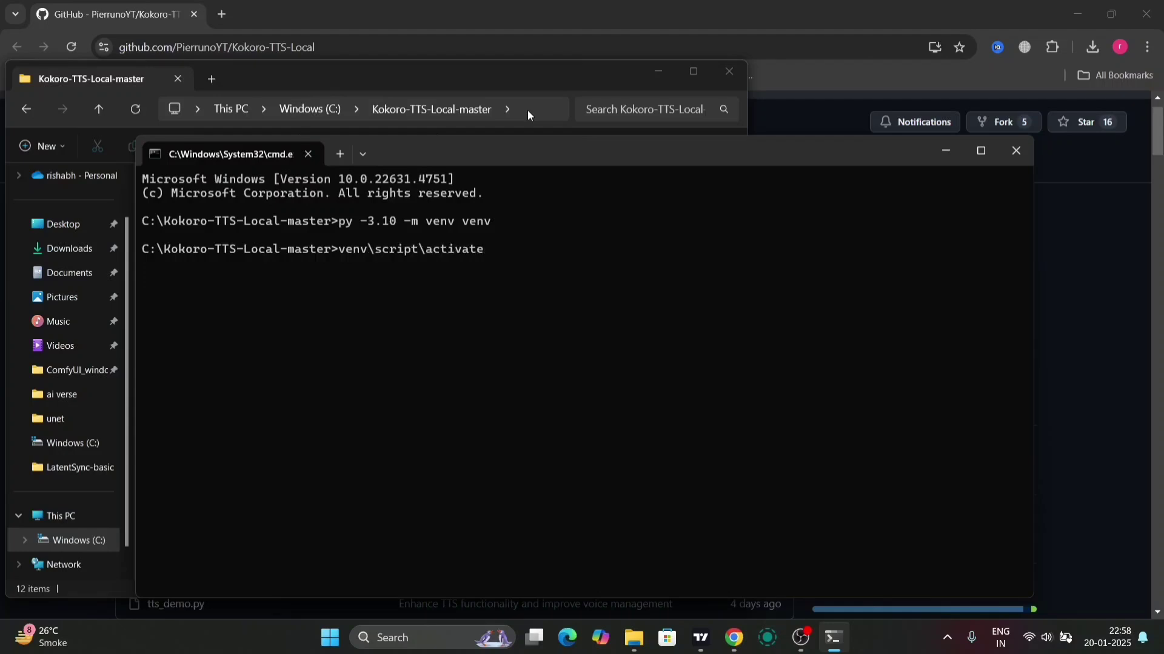
pyautogui.press('Return')
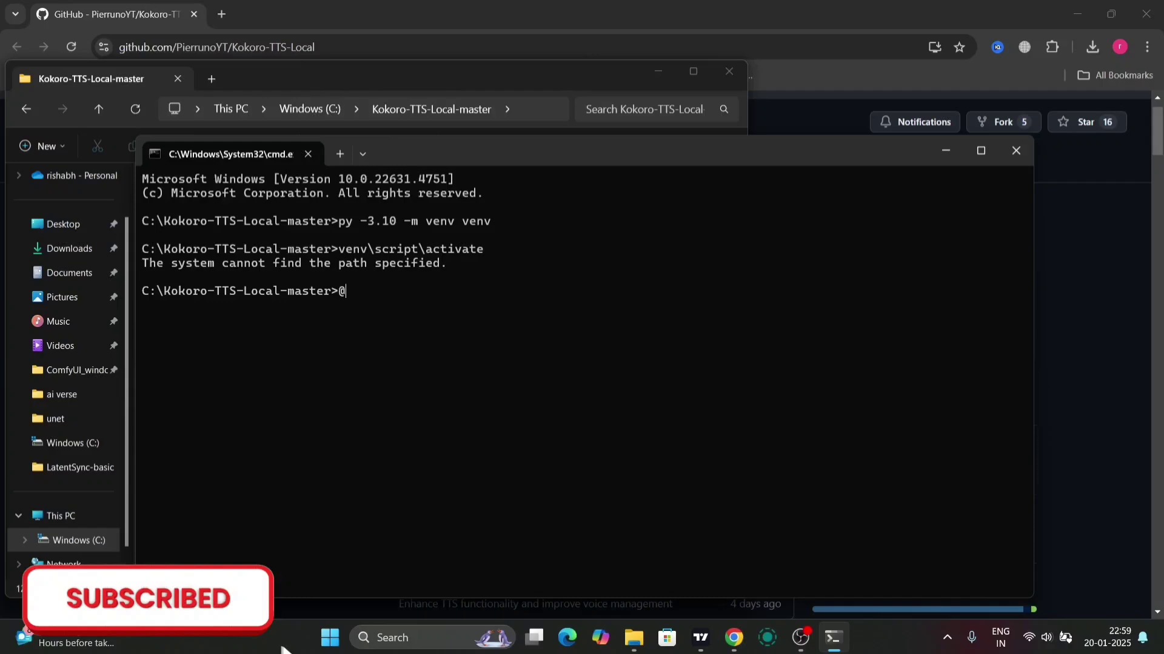
pyautogui.write('venv')
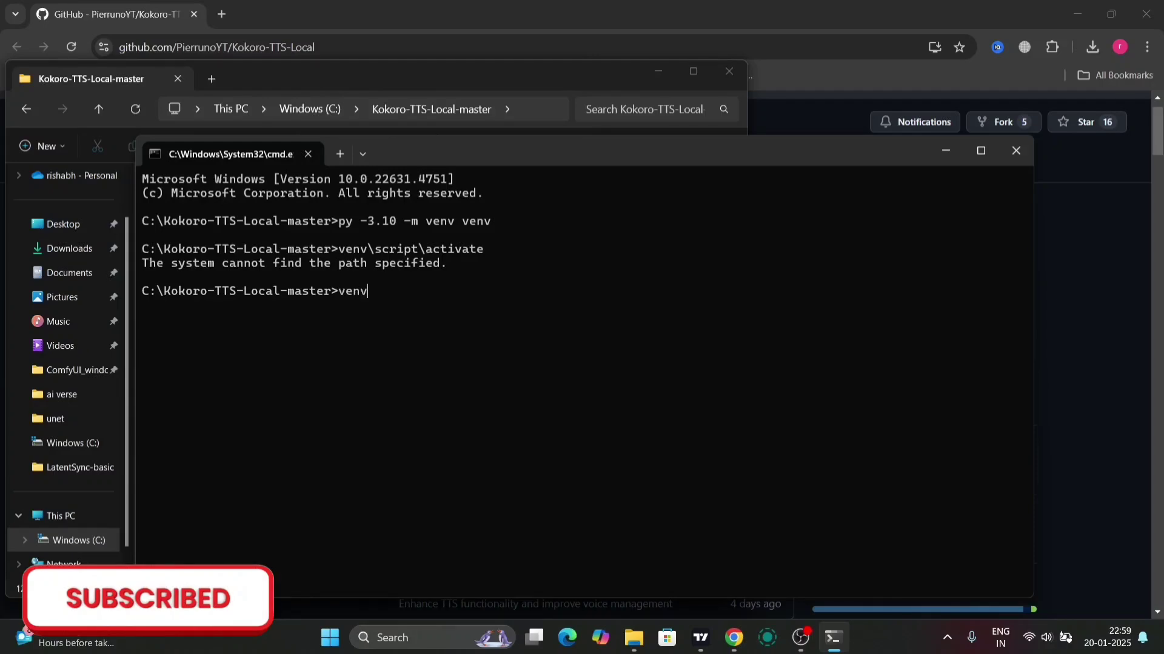
pyautogui.write('\\scri')
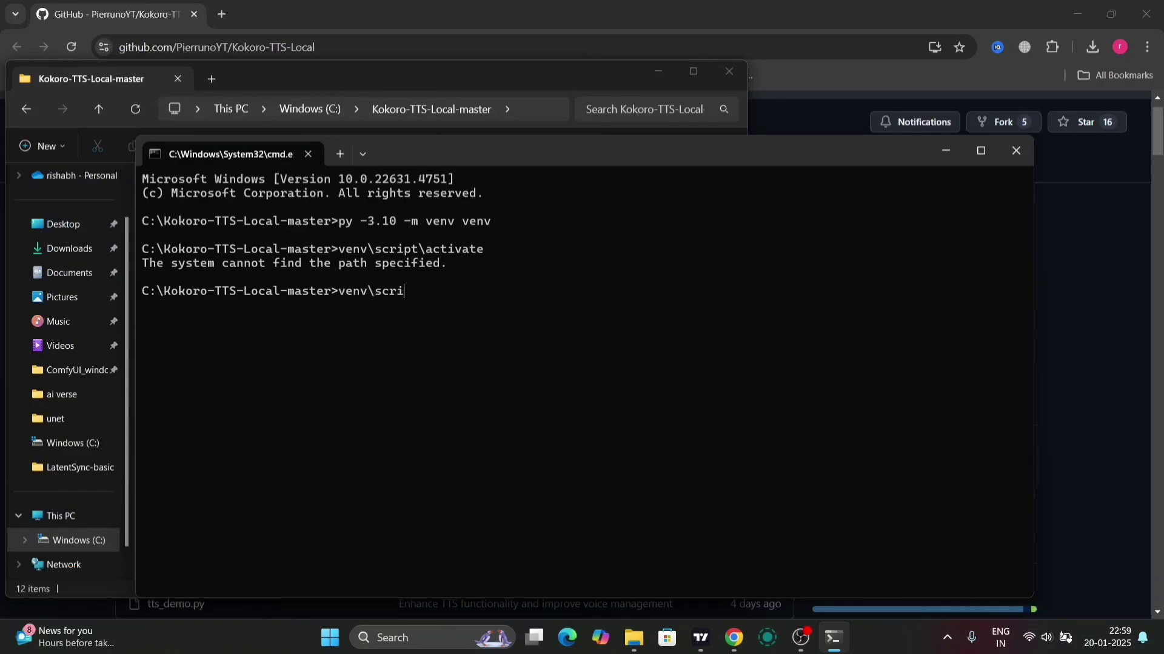
pyautogui.write('pts\\ac')
pyautogui.write('tivate')
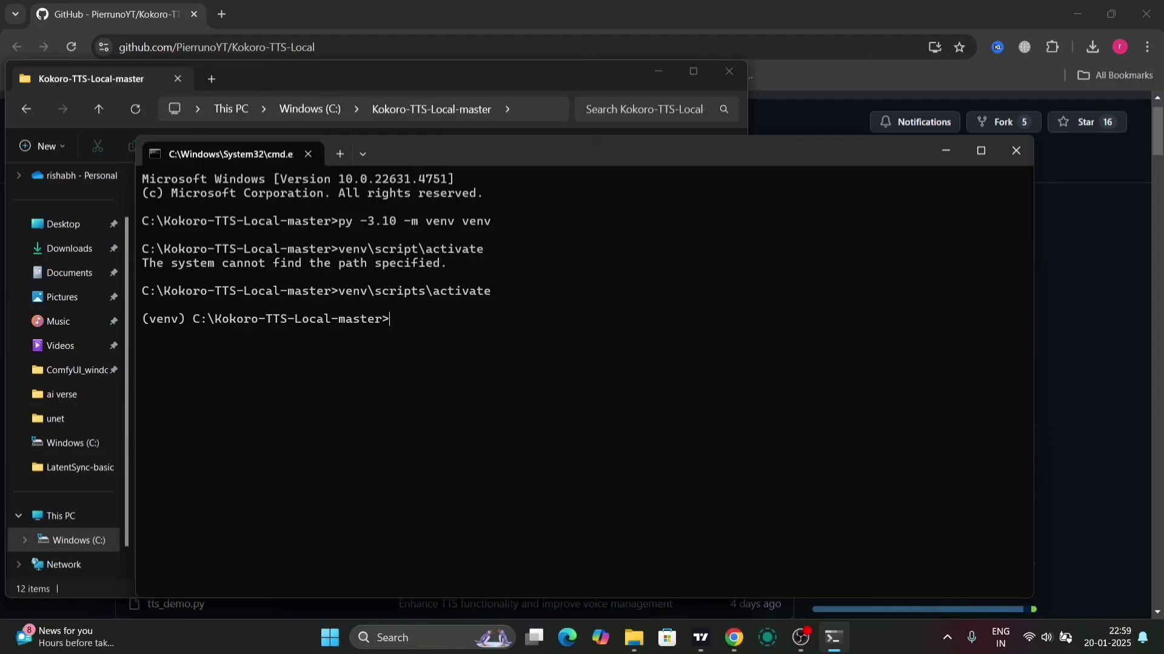
pyautogui.write('pip ')
pyautogui.write('instal')
pyautogui.write('l -')
pyautogui.write('r ')
pyautogui.write('req')
pyautogui.write('uire')
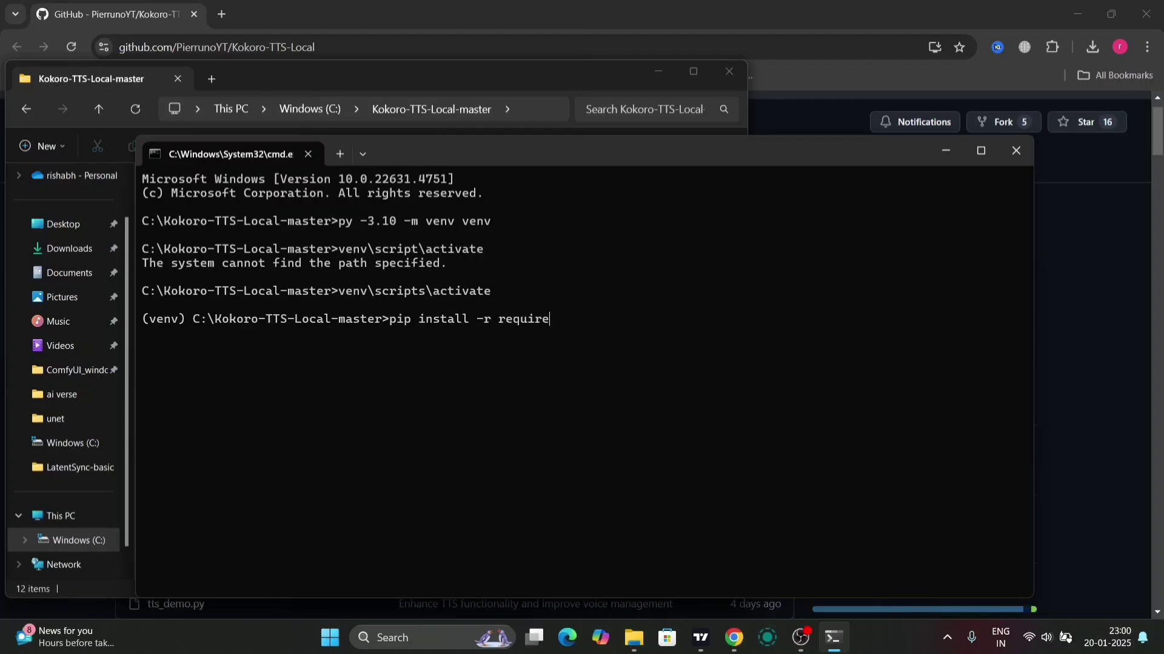
pyautogui.write('ments.')
pyautogui.write('t')
pyautogui.write('xt')
# - Install requirements.txt, then upgrade pip to 24.3.1 using the suggested command
pyautogui.press('Return')
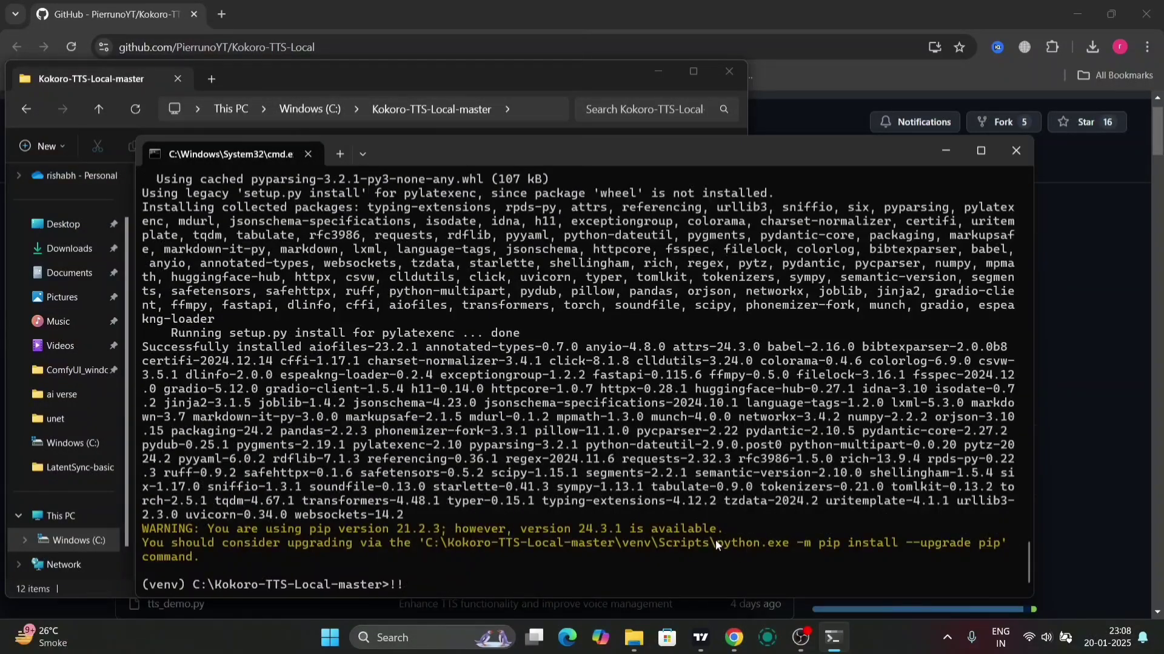
pyautogui.moveTo(715, 543); pyautogui.dragTo(1000, 546)
pyautogui.hotkey('ctrl', 'c')
pyautogui.hotkey('ctrl', 'v')
pyautogui.press('Return')
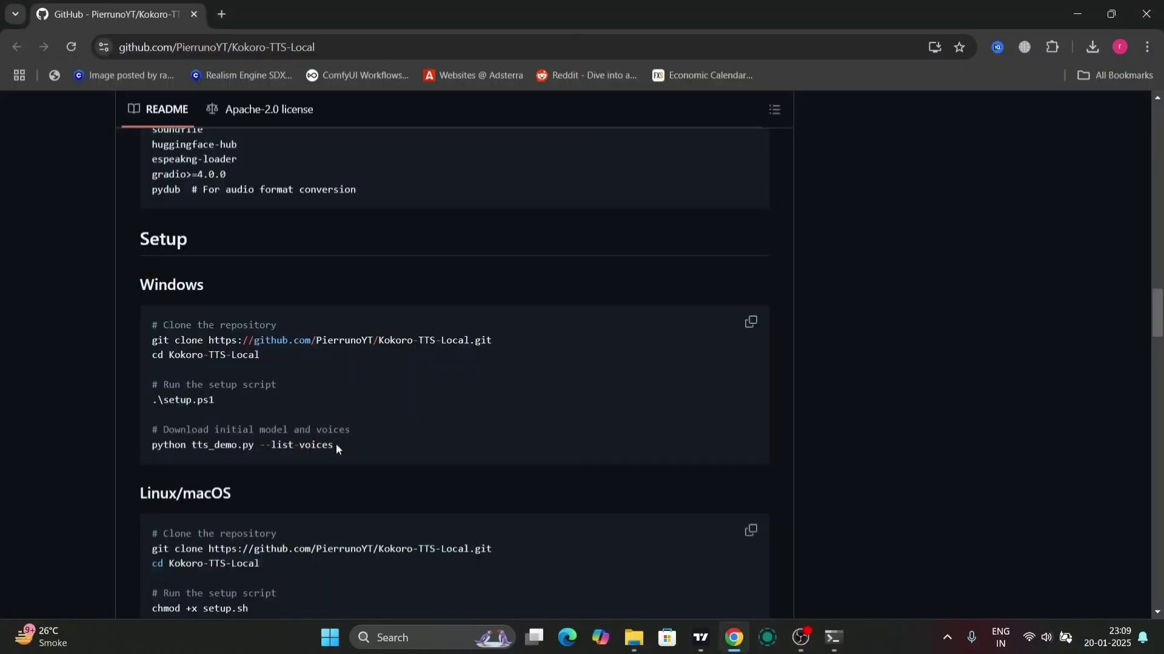
pyautogui.moveTo(335, 444); pyautogui.dragTo(153, 444)
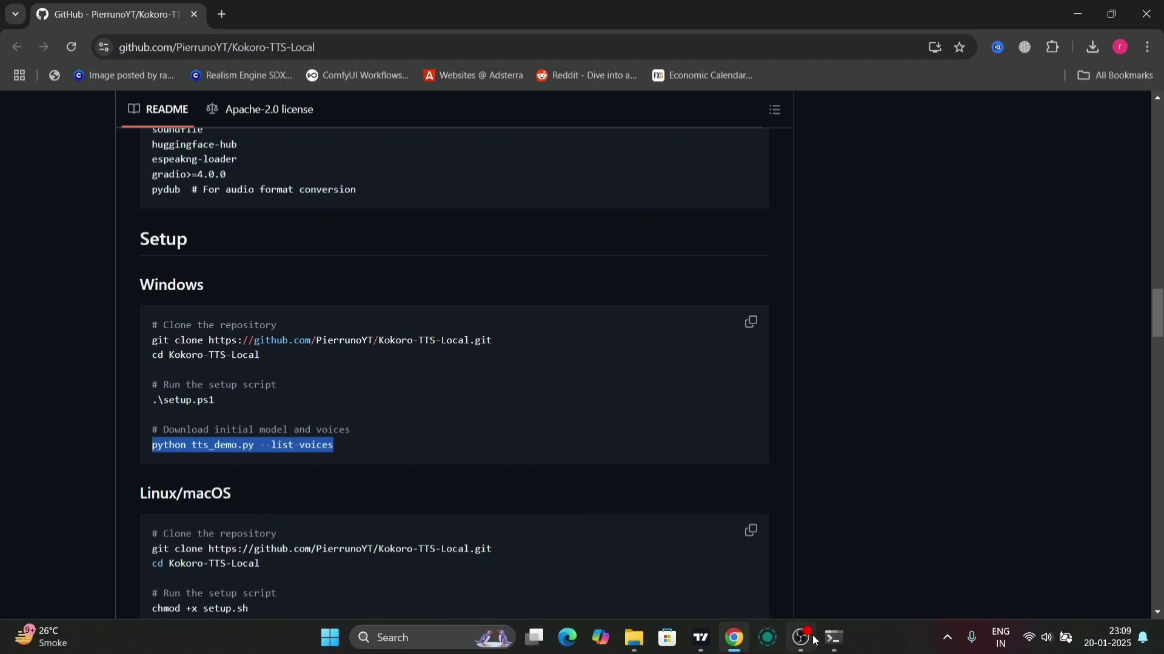
pyautogui.moveTo(800, 636)
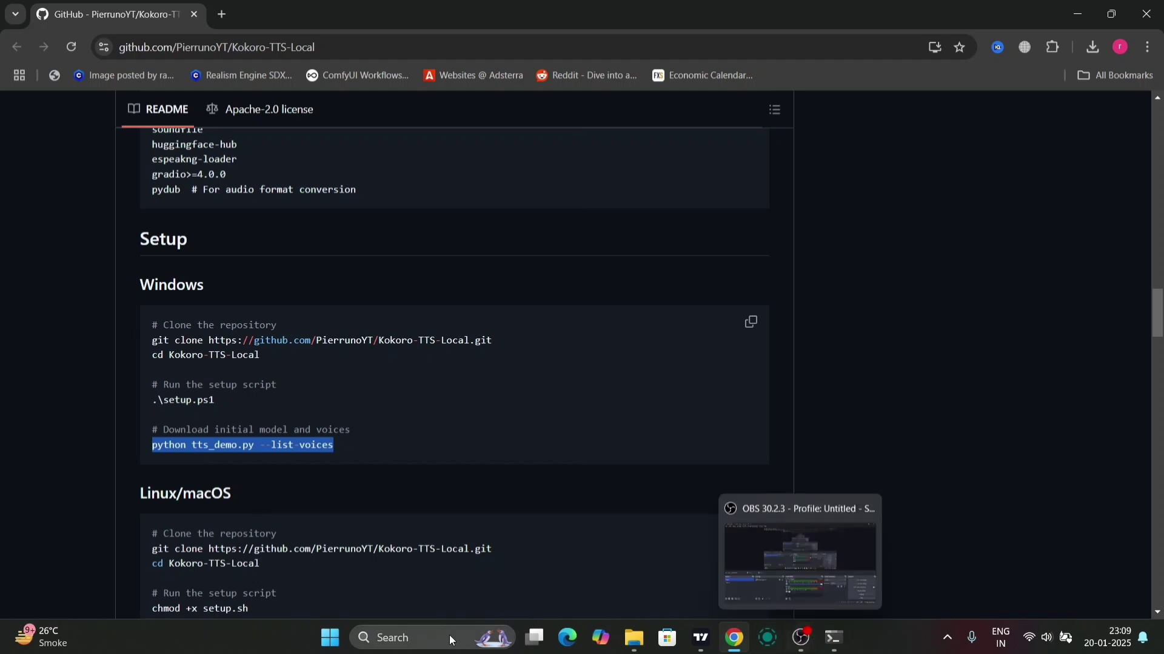
# - Run 'python tts_demo.py --list-voices' from the README to list voices af through bm_lewis
pyautogui.click(390, 440)
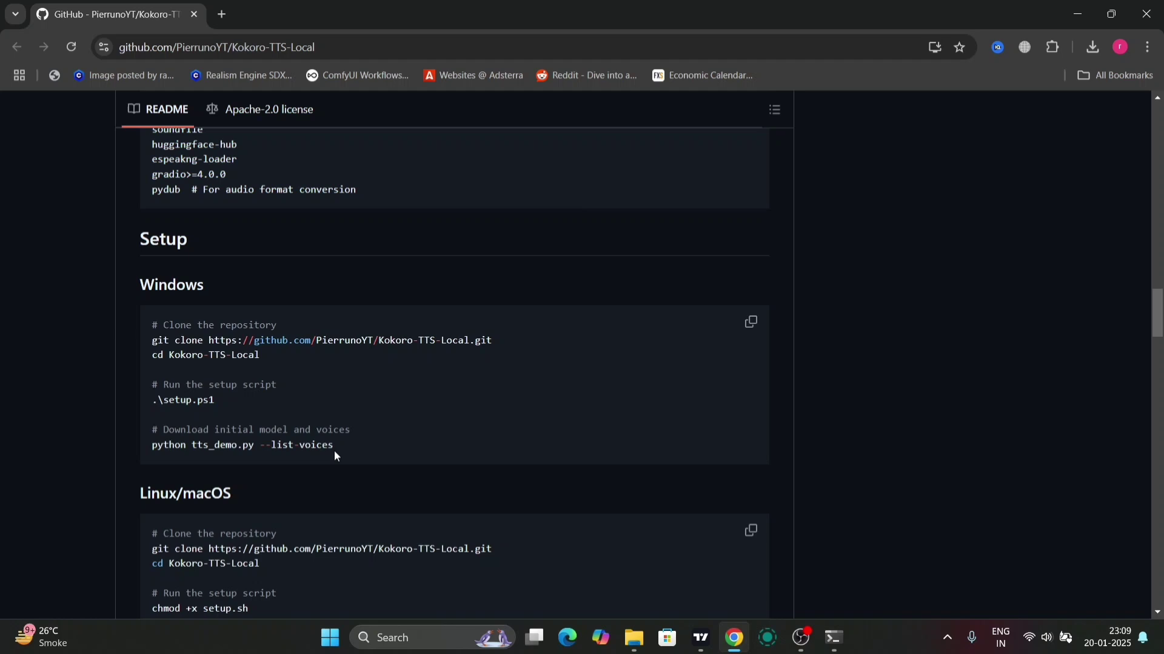
pyautogui.moveTo(334, 445); pyautogui.dragTo(153, 444)
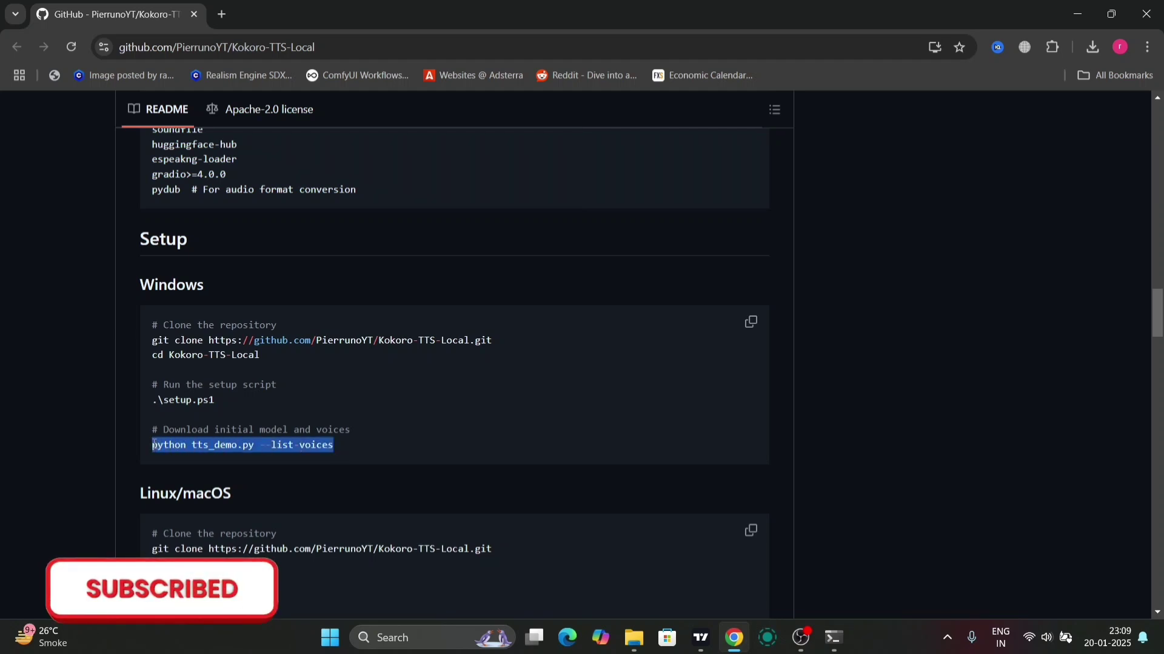
pyautogui.click(832, 638)
pyautogui.hotkey('ctrl', 'v')
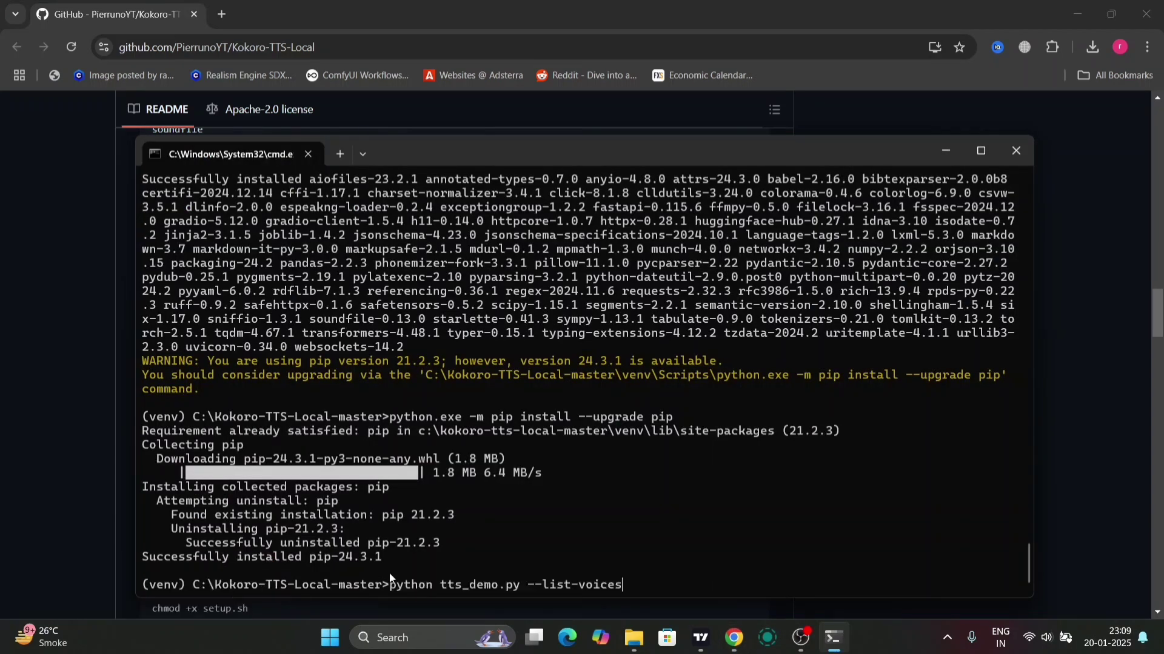
pyautogui.press('Return')
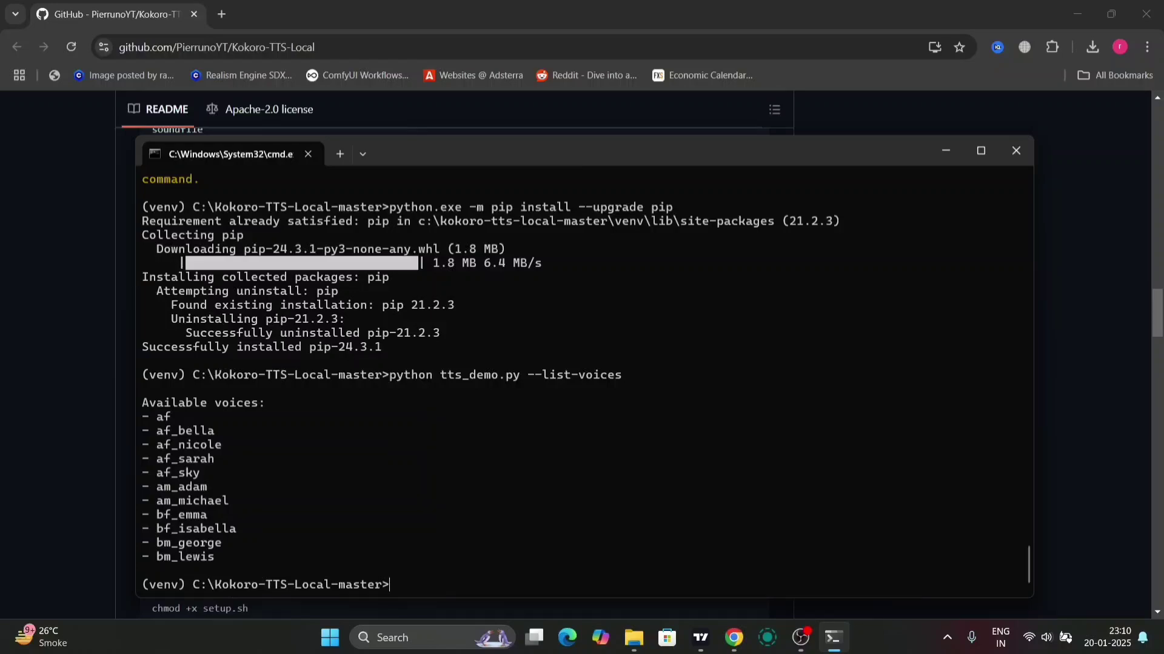
pyautogui.write('!!')
pyautogui.press('BackSpace')
pyautogui.press('BackSpace')
# - Download espeak-ng.msi (12.2 MB) from the espeak-ng 1.52.0 release assets
pyautogui.click(833, 637)
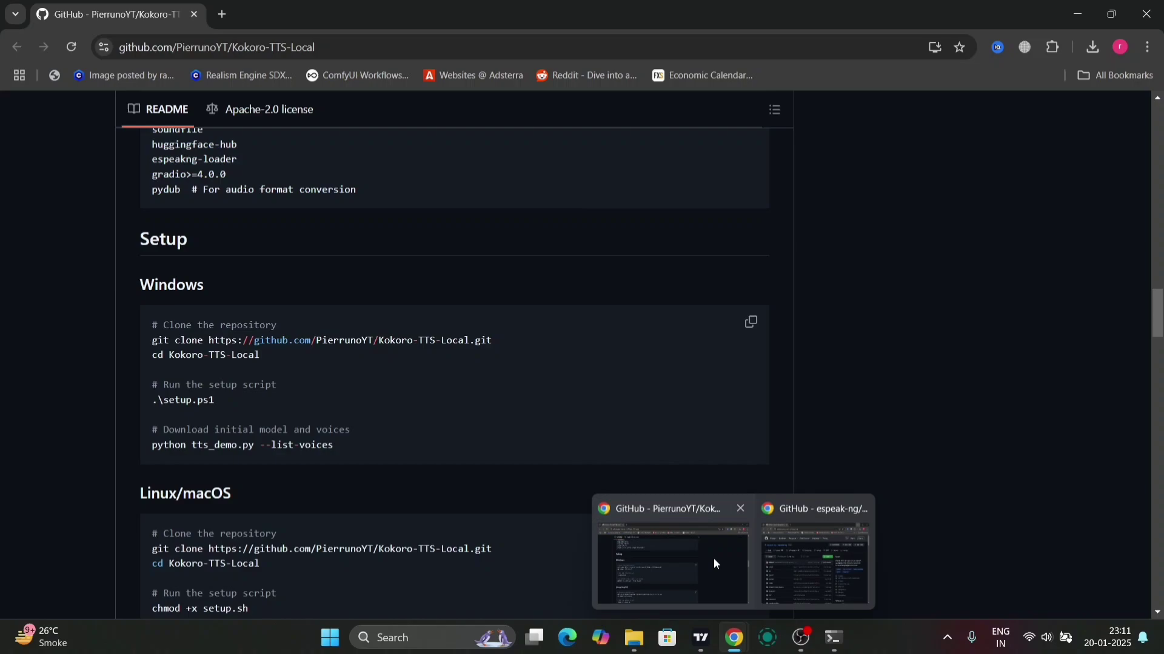
pyautogui.click(784, 559)
pyautogui.click(856, 87)
pyautogui.scroll(-10, 456, 403)
pyautogui.scroll(5, 455, 405)
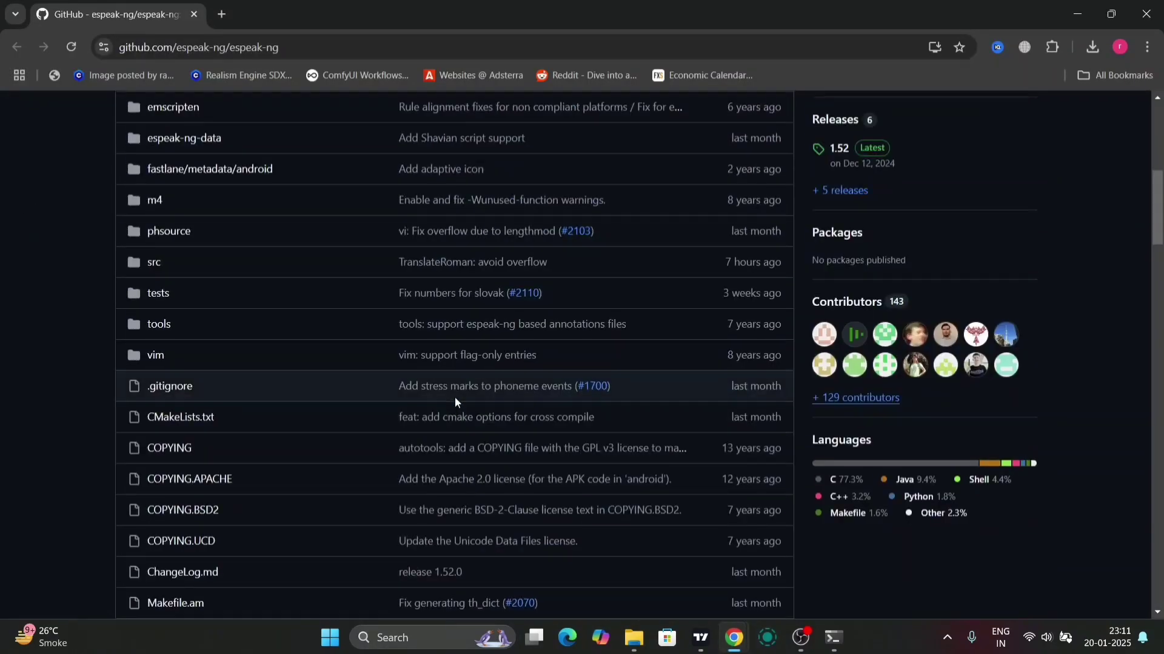
pyautogui.scroll(2, 456, 403)
pyautogui.click(840, 279)
pyautogui.scroll(-15, 788, 411)
pyautogui.scroll(-10, 787, 411)
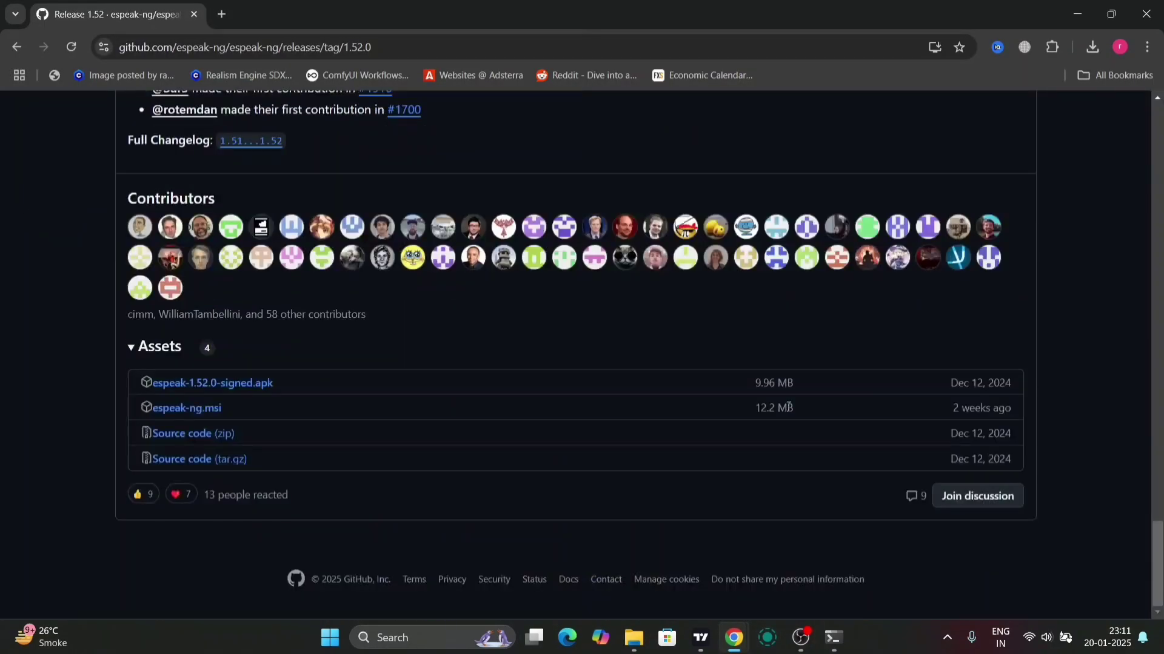
pyautogui.click(201, 409)
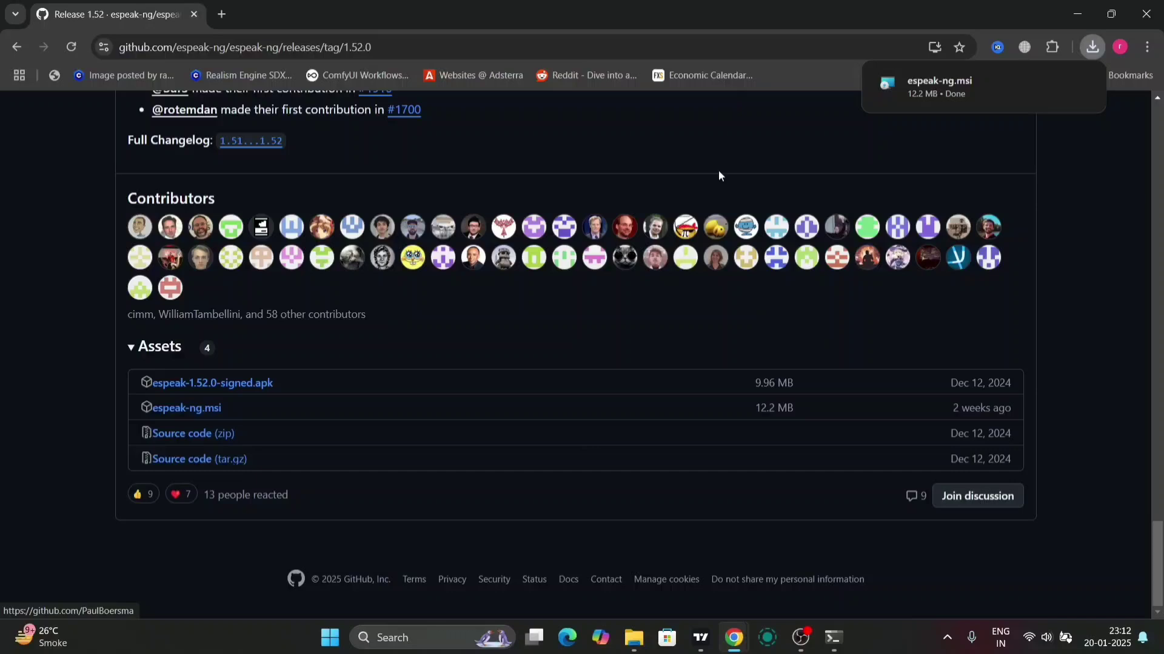
pyautogui.click(1091, 50)
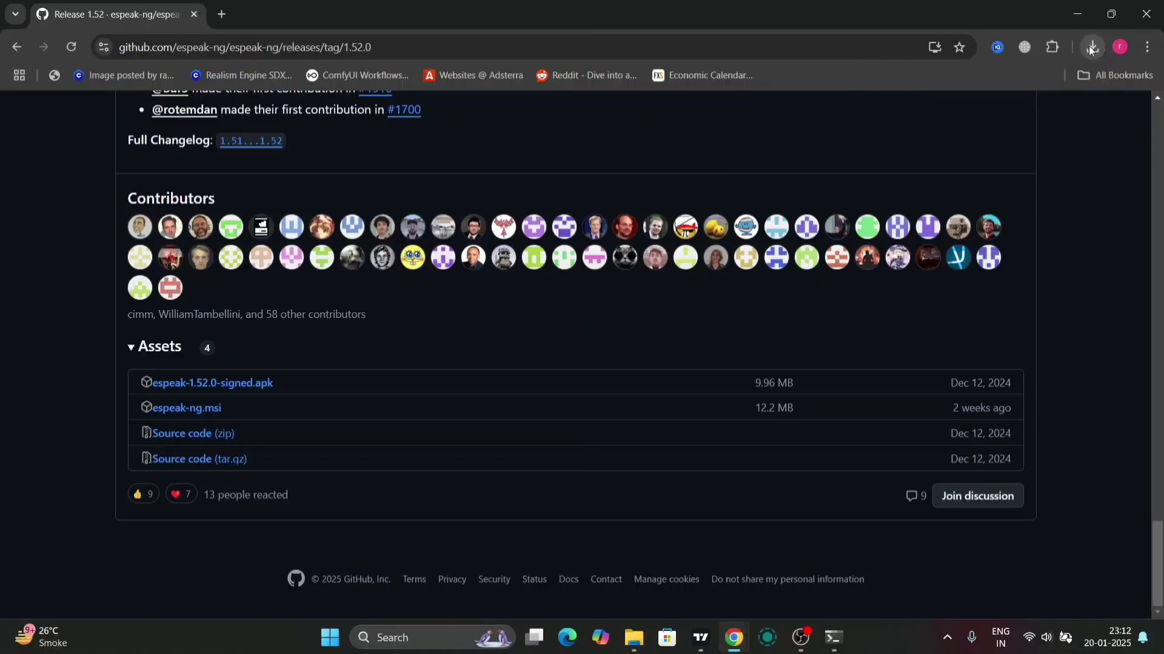
# - Launch espeak-ng.msi, bypassing the security warning with More info > Run anyway
pyautogui.click(1091, 51)
pyautogui.click(970, 114)
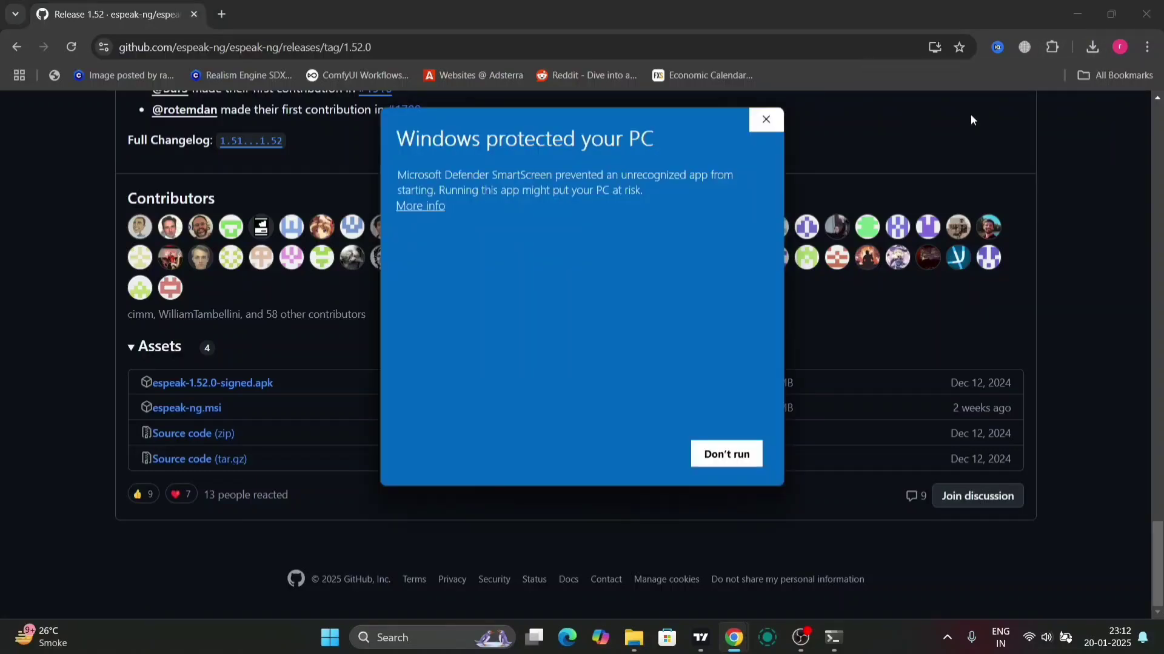
pyautogui.click(420, 206)
pyautogui.click(654, 455)
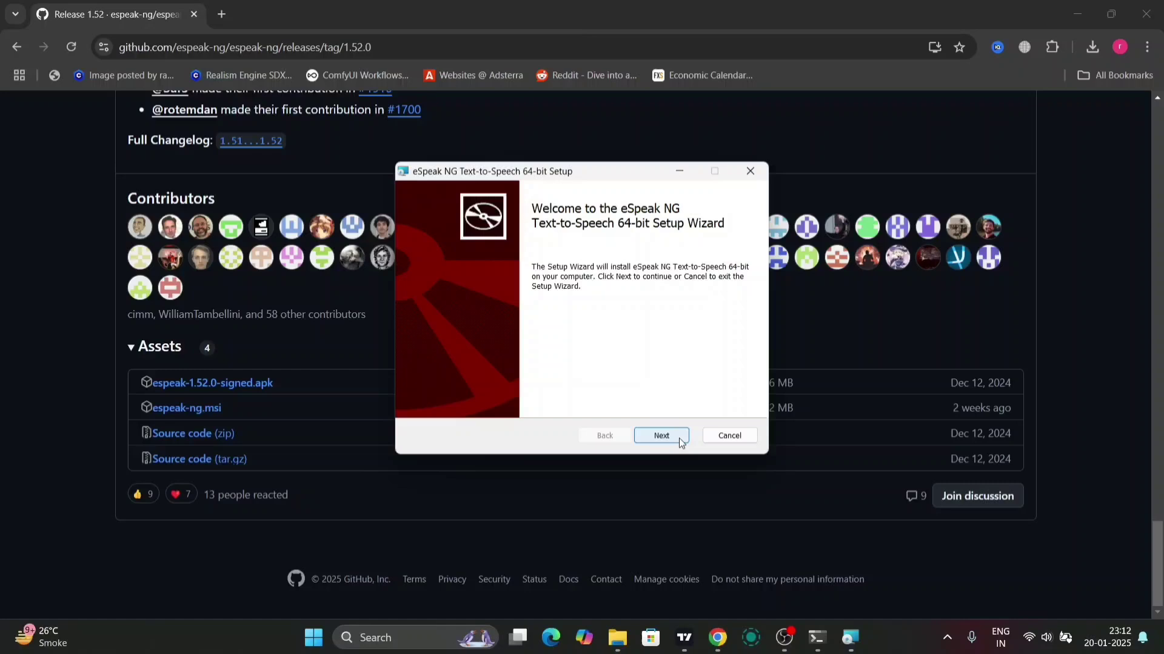
# - Accept the license, install eSpeak NG 64-bit, and finish the wizard
pyautogui.click(660, 436)
pyautogui.click(419, 399)
pyautogui.click(661, 436)
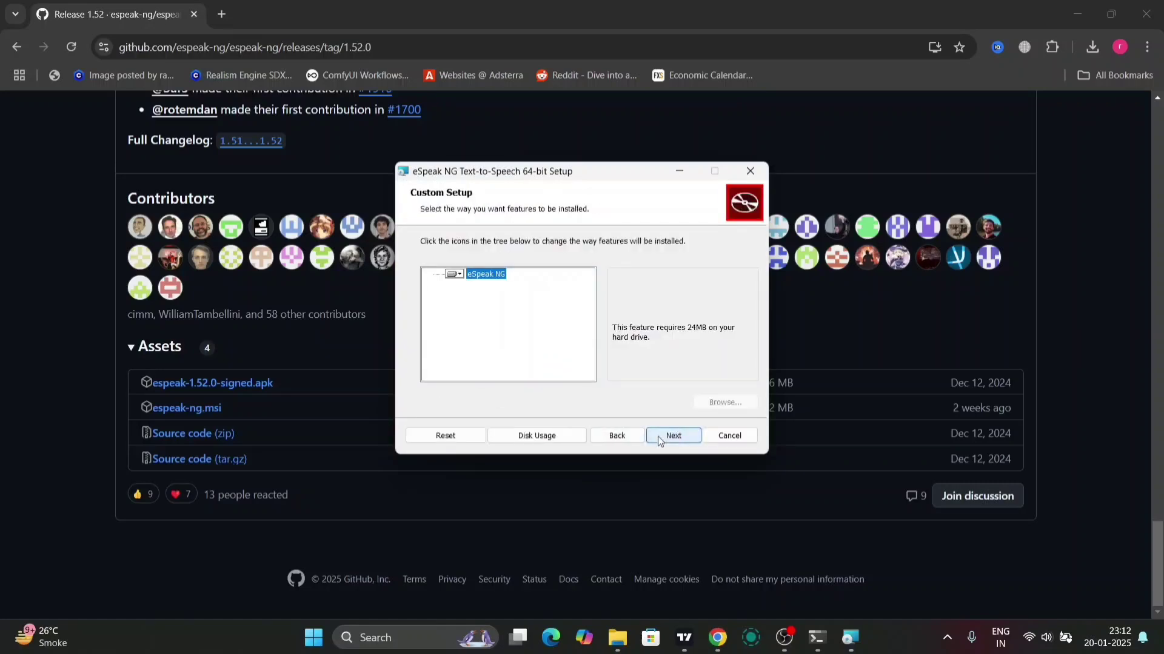
pyautogui.click(657, 437)
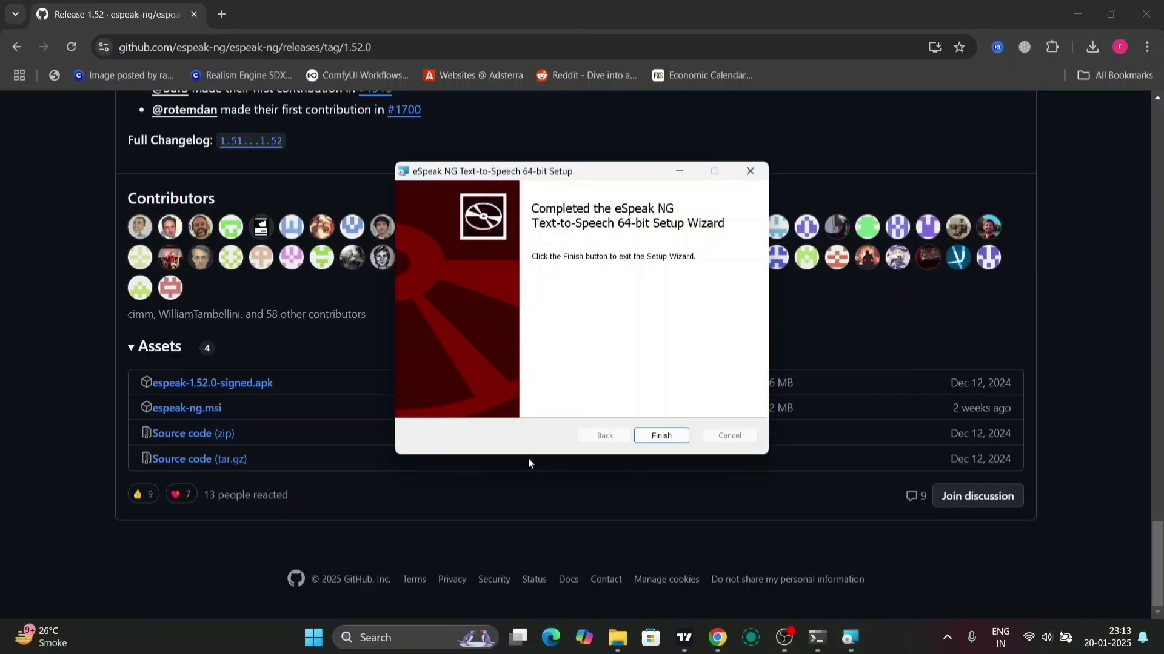
pyautogui.click(657, 435)
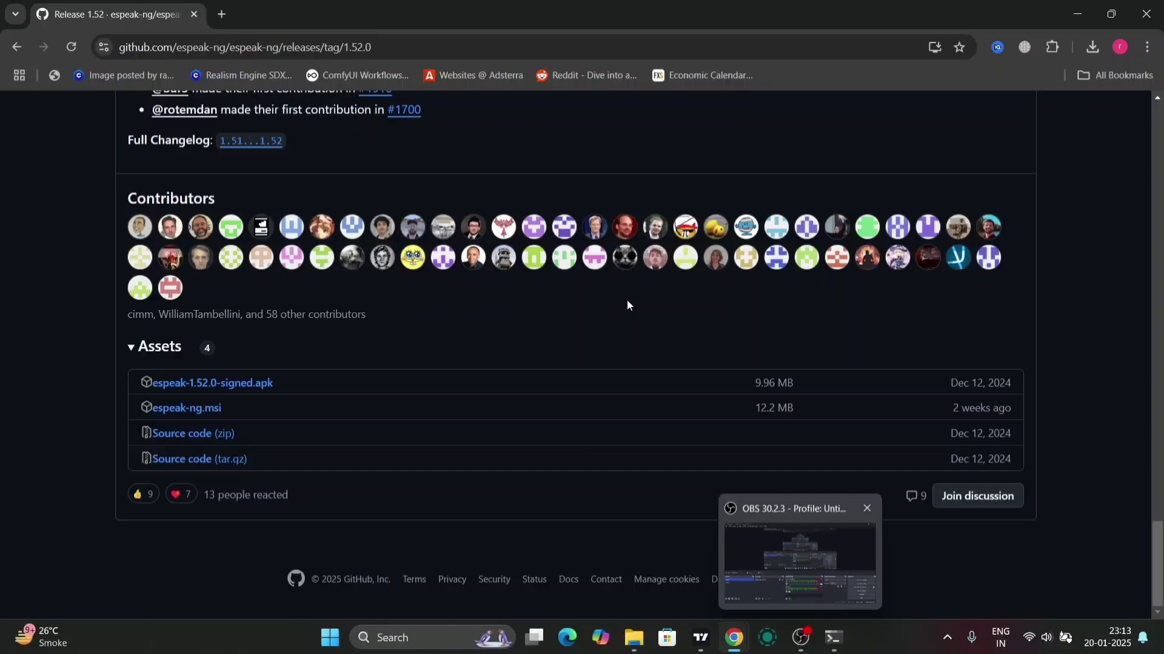
# - Run 'python gradio_interface.py' and open its gradio.live link in the browser
pyautogui.hotkey('alt', 'Tab')
pyautogui.moveTo(301, 459); pyautogui.dragTo(152, 459)
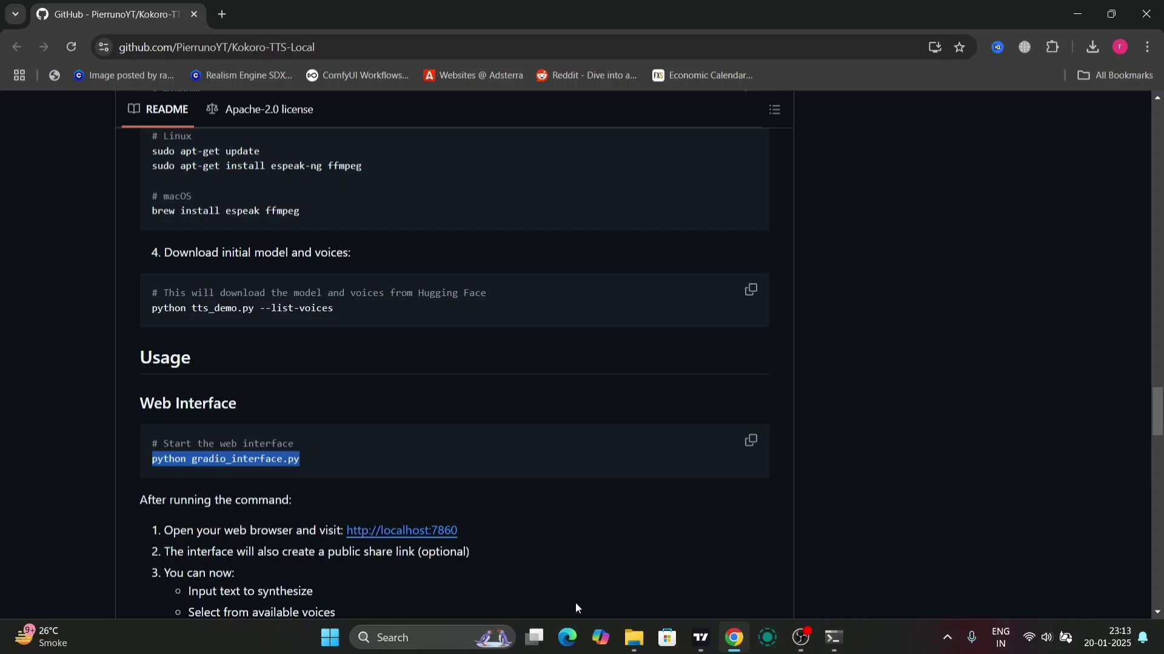
pyautogui.click(831, 637)
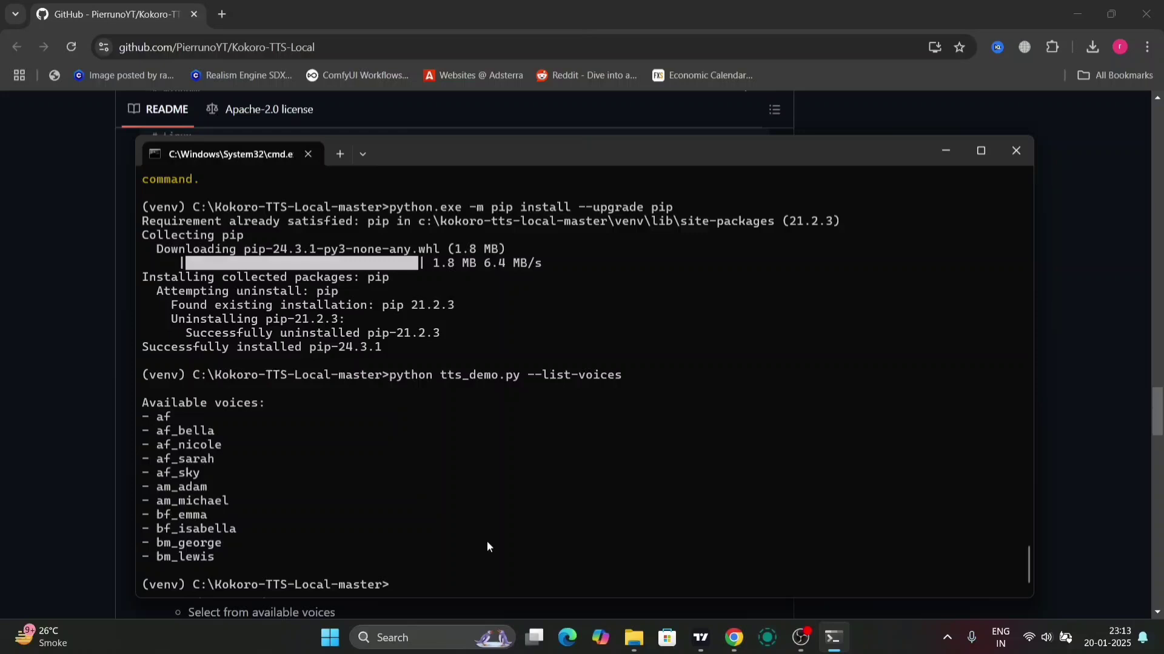
pyautogui.write('python gradio_interface.py')
pyautogui.press('Return')
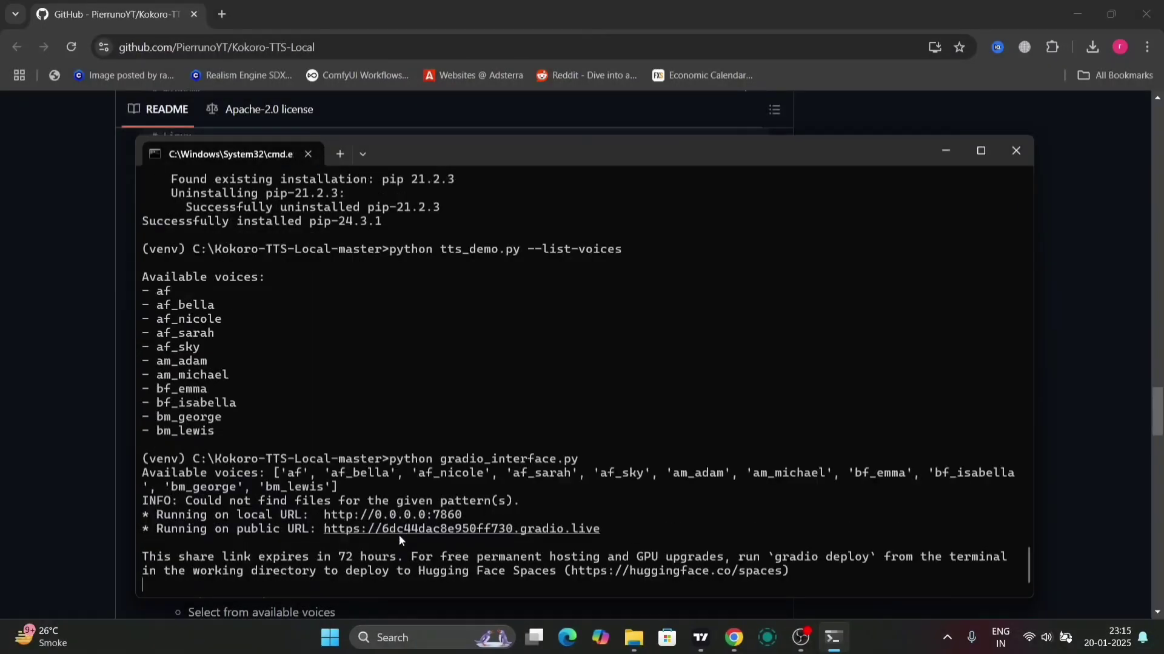
pyautogui.keyDown('ctrl'); pyautogui.click(399, 534); pyautogui.keyUp('ctrl')
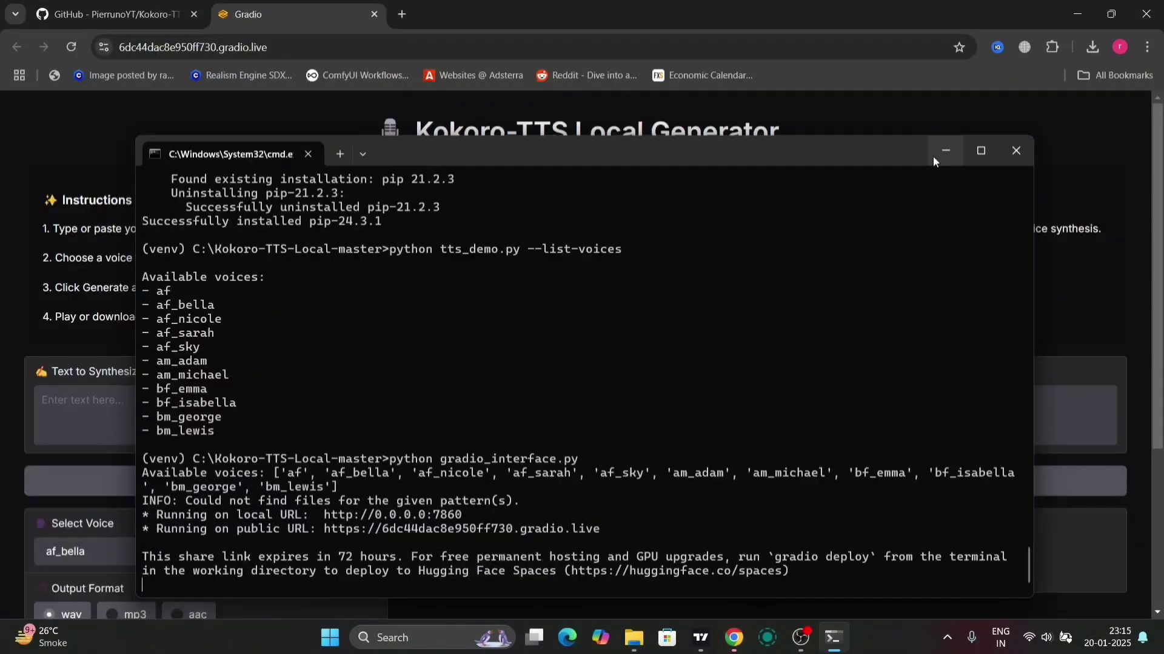
pyautogui.click(943, 152)
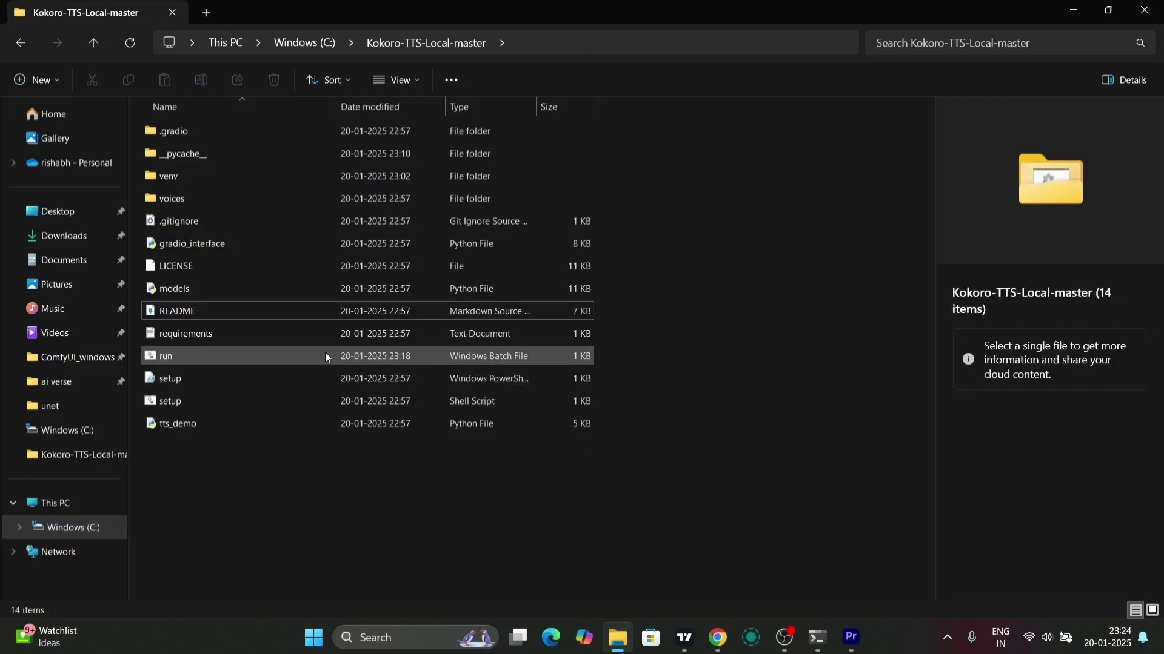
# - Create a new text document with the default name in the project folder
pyautogui.rightClick(324, 354)
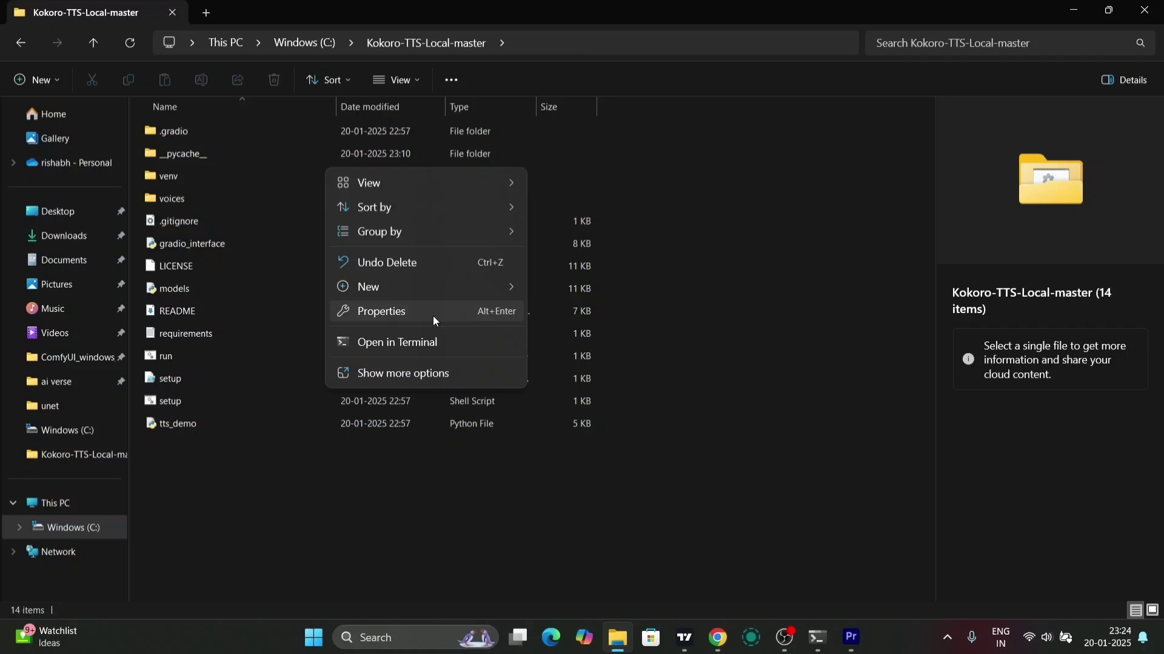
pyautogui.click(443, 379)
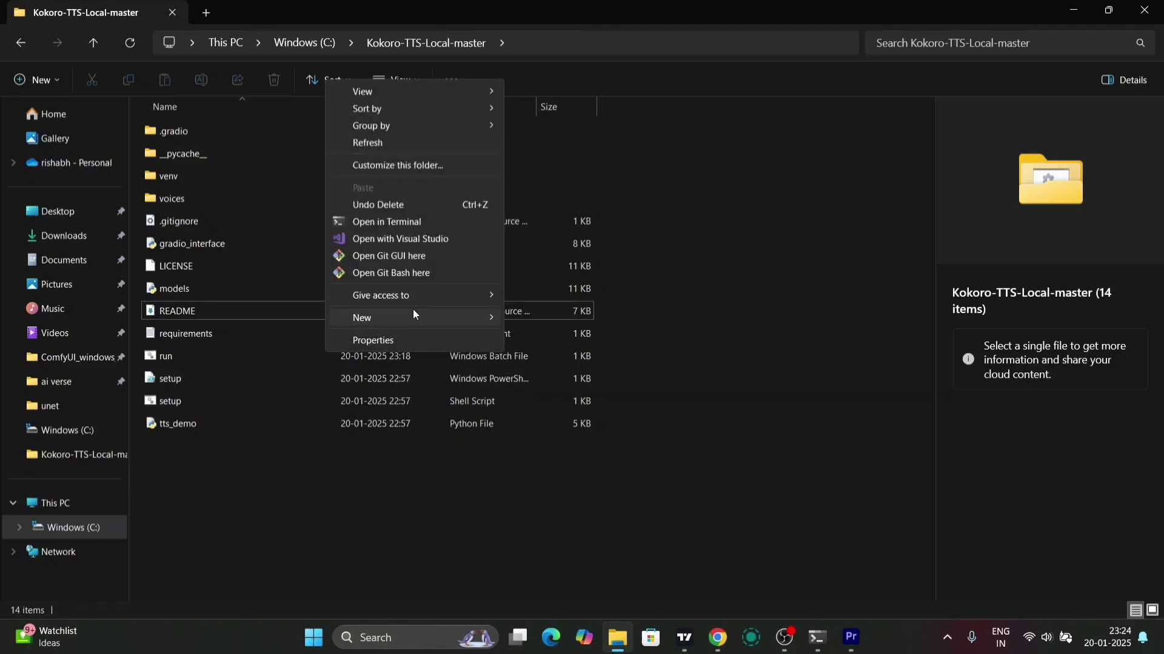
pyautogui.moveTo(381, 317)
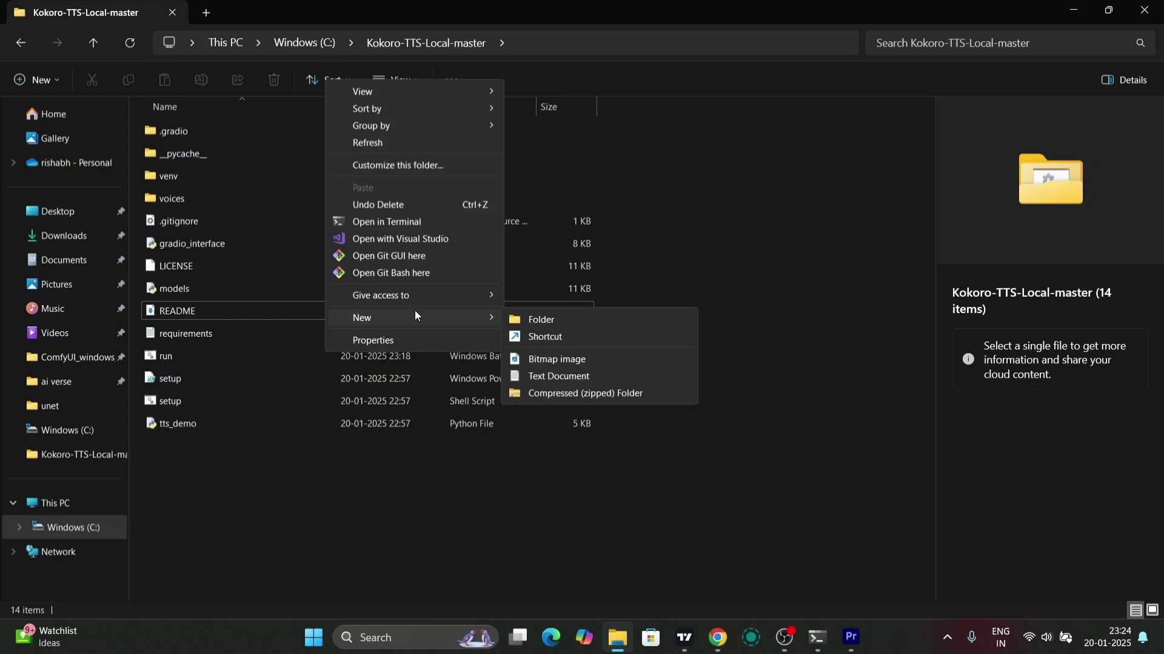
pyautogui.click(549, 372)
pyautogui.click(546, 506)
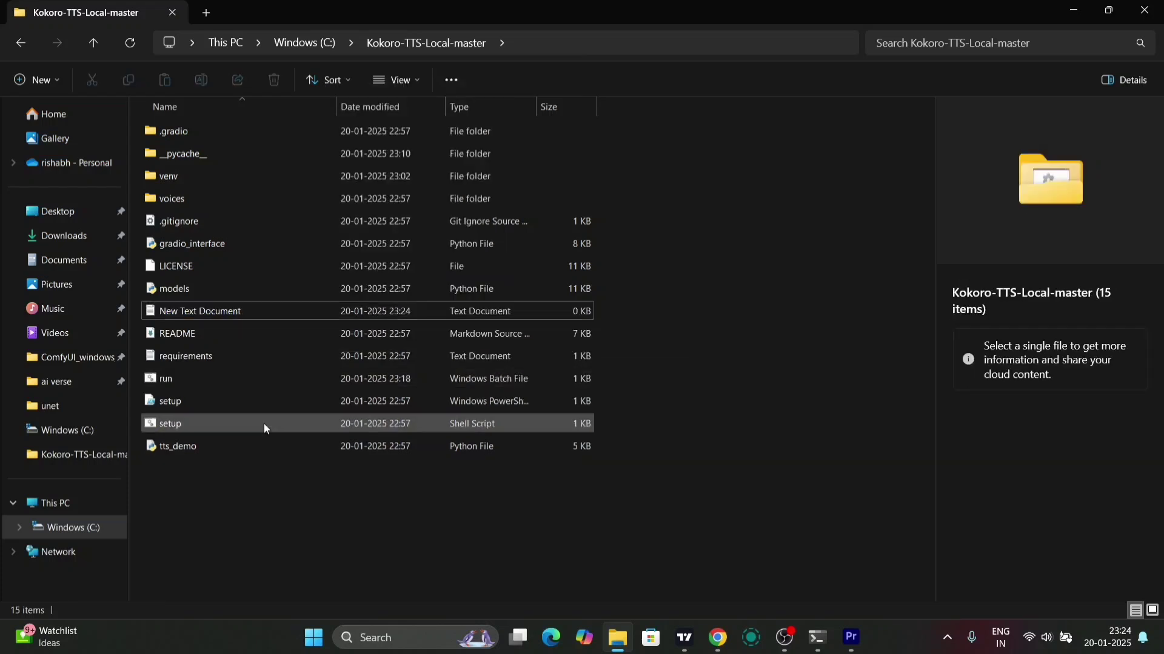
# - Open the run batch file in Notepad
pyautogui.click(239, 378)
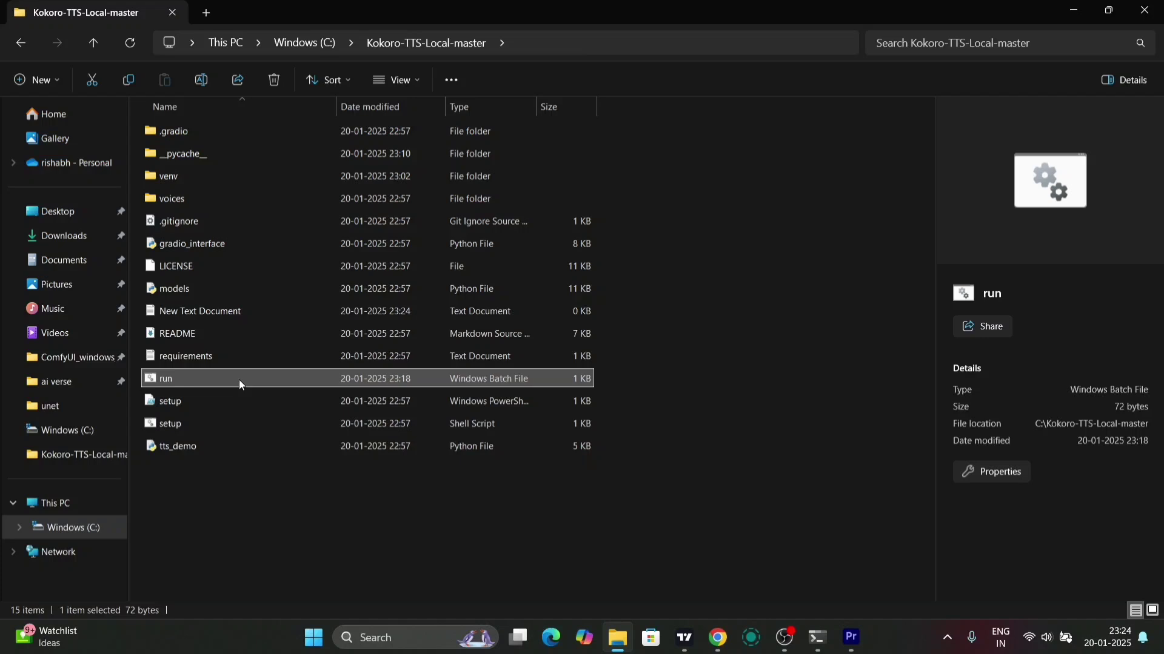
pyautogui.rightClick(239, 378)
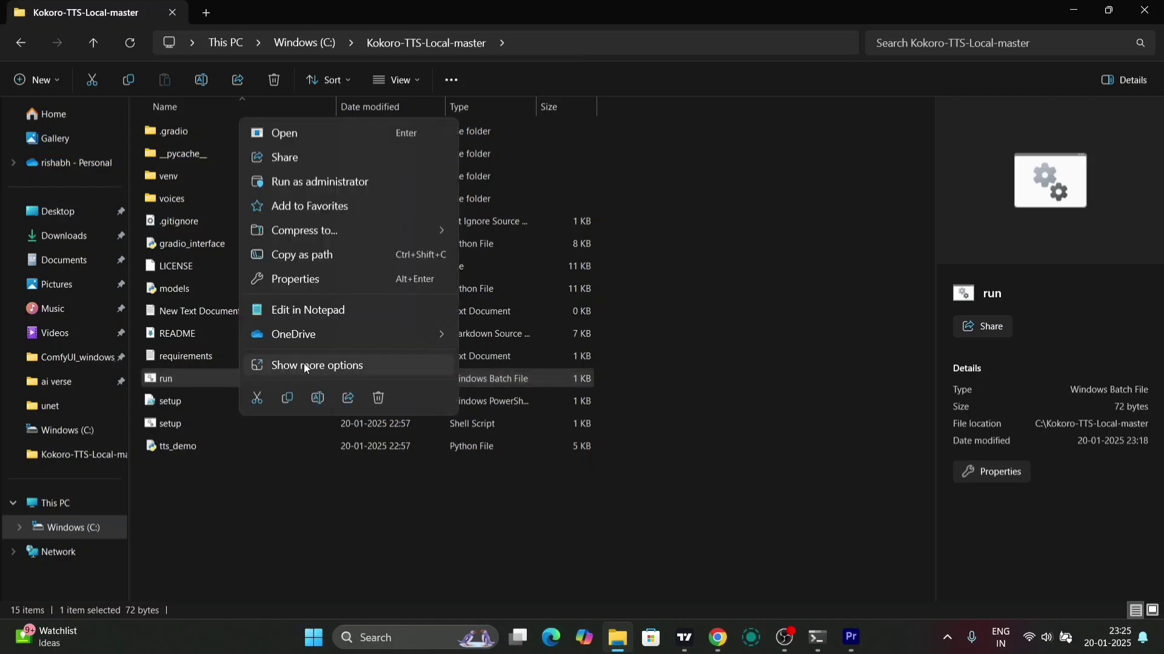
pyautogui.click(330, 314)
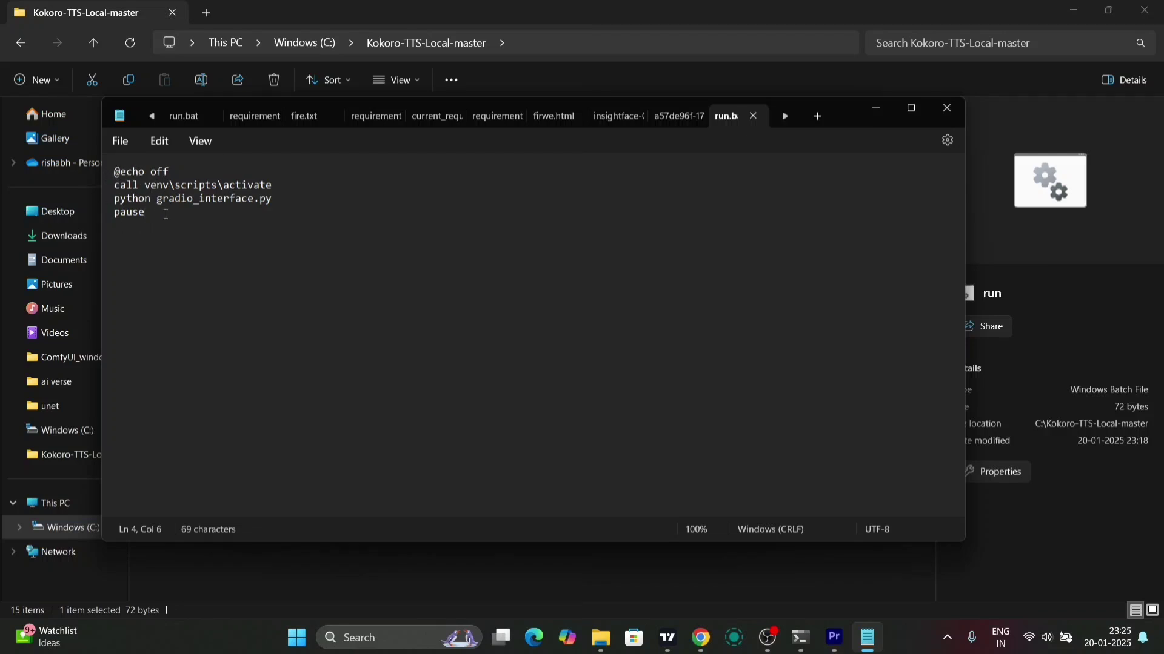
# - Enter run.bat as the Save As name, then cancel and close Notepad without saving
pyautogui.click(121, 141)
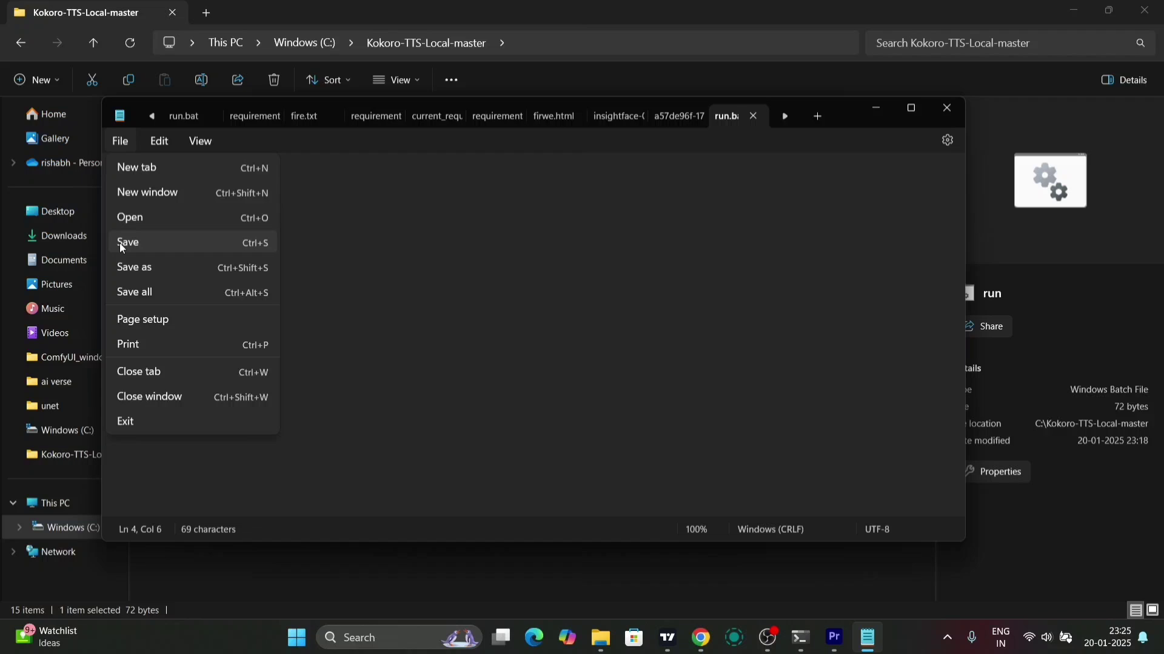
pyautogui.click(144, 270)
pyautogui.click(233, 351)
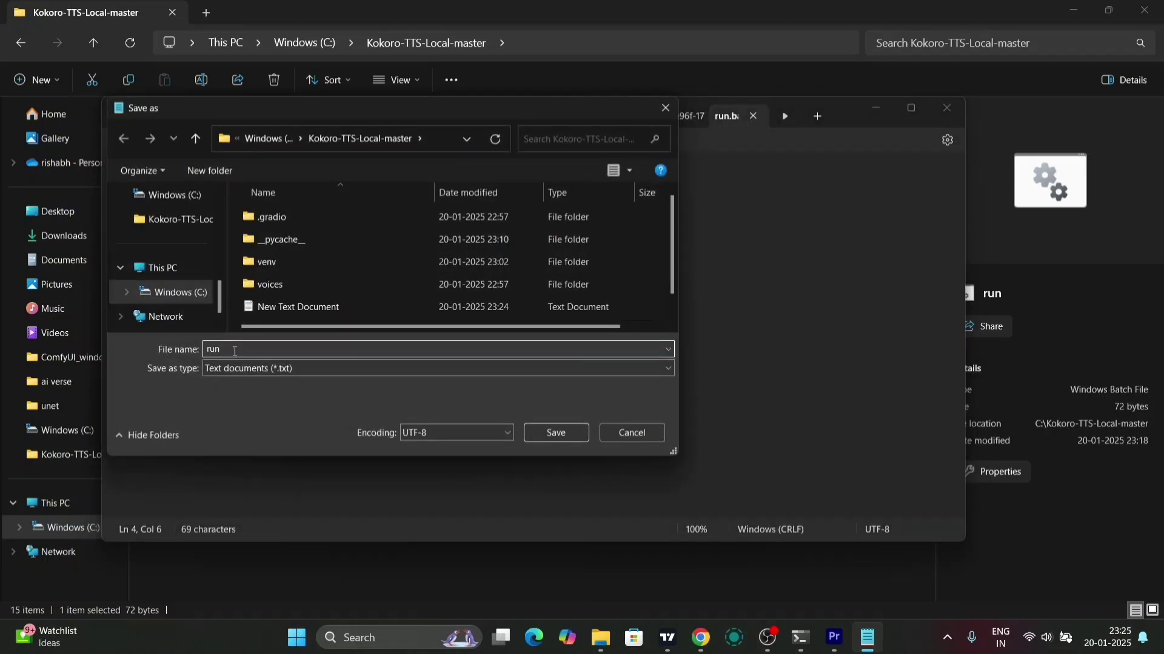
pyautogui.write('.')
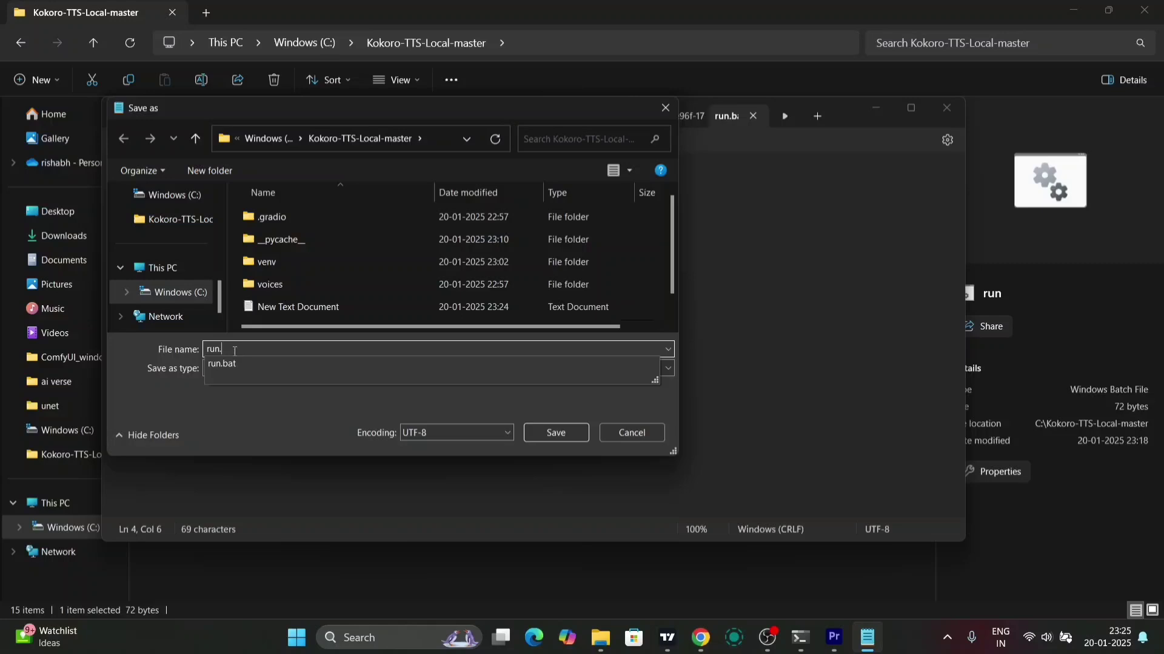
pyautogui.write('bat')
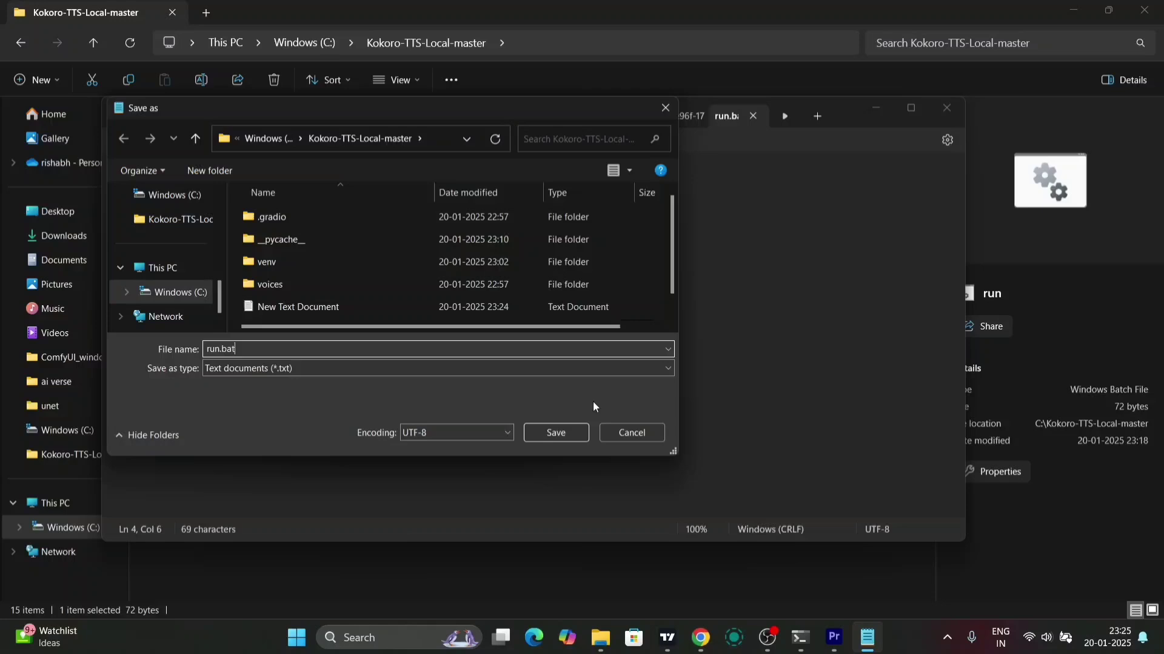
pyautogui.click(665, 108)
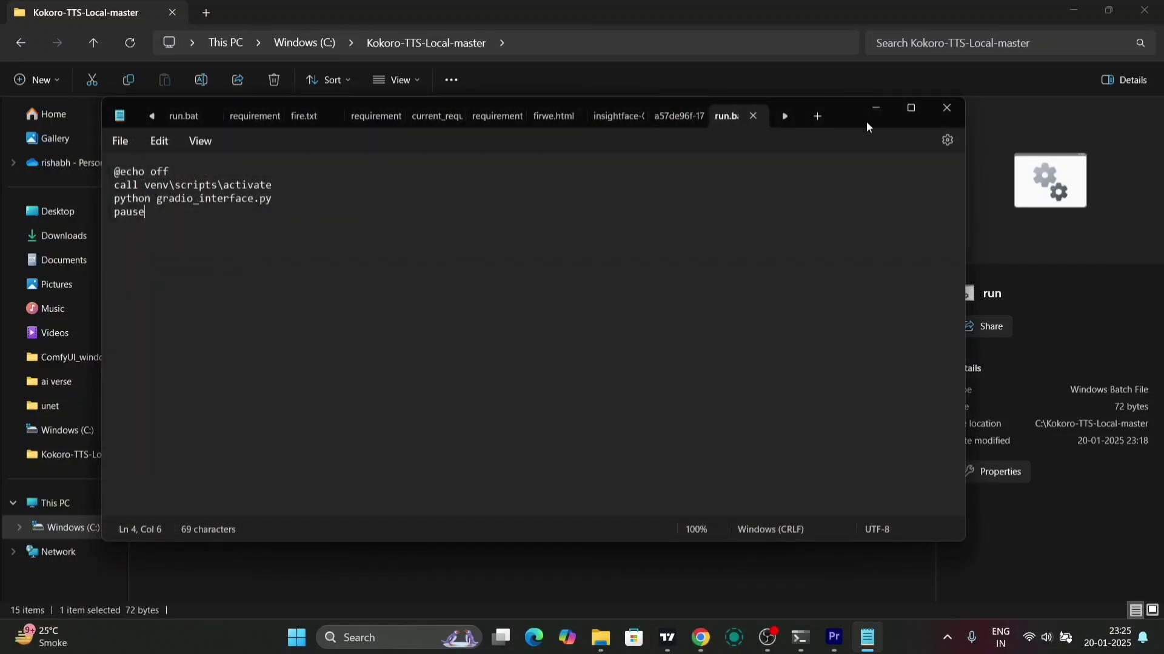
pyautogui.click(946, 107)
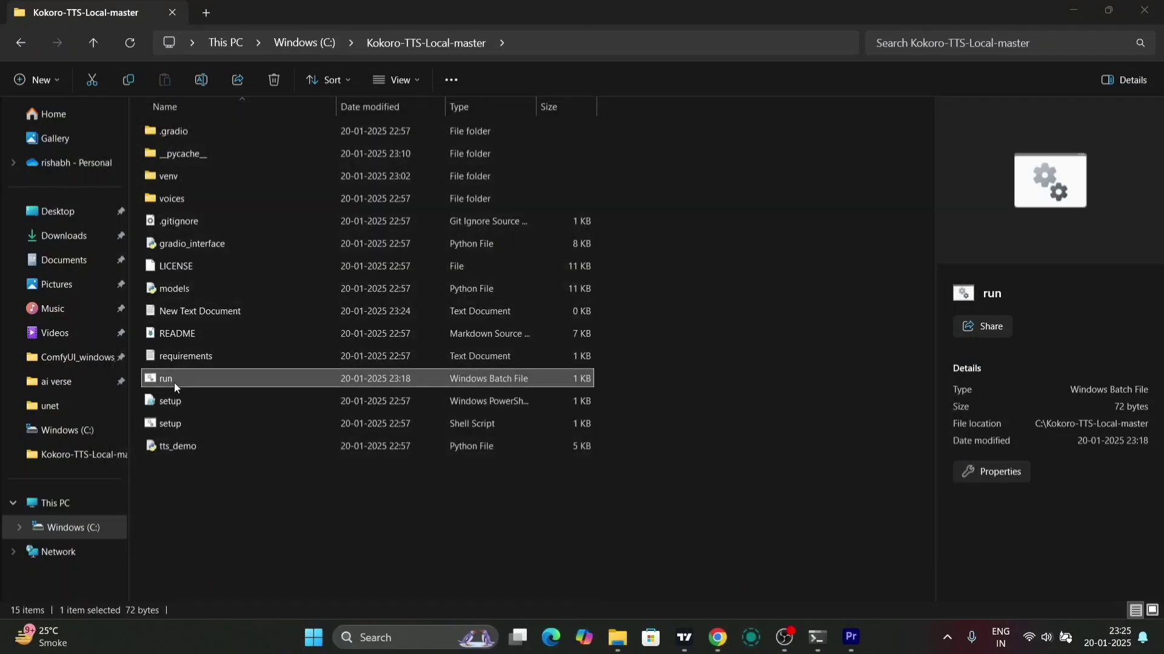
# - Run run.bat, close the old Gradio tab in Chrome, and relaunch run.bat
pyautogui.doubleClick(173, 383)
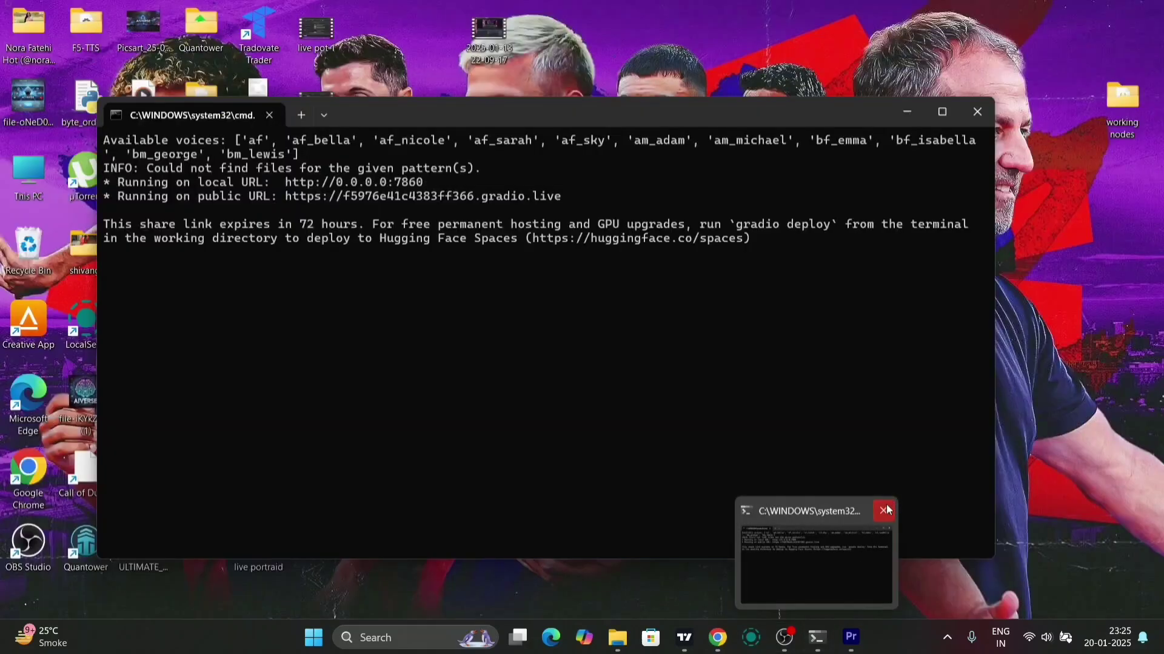
pyautogui.moveTo(685, 638)
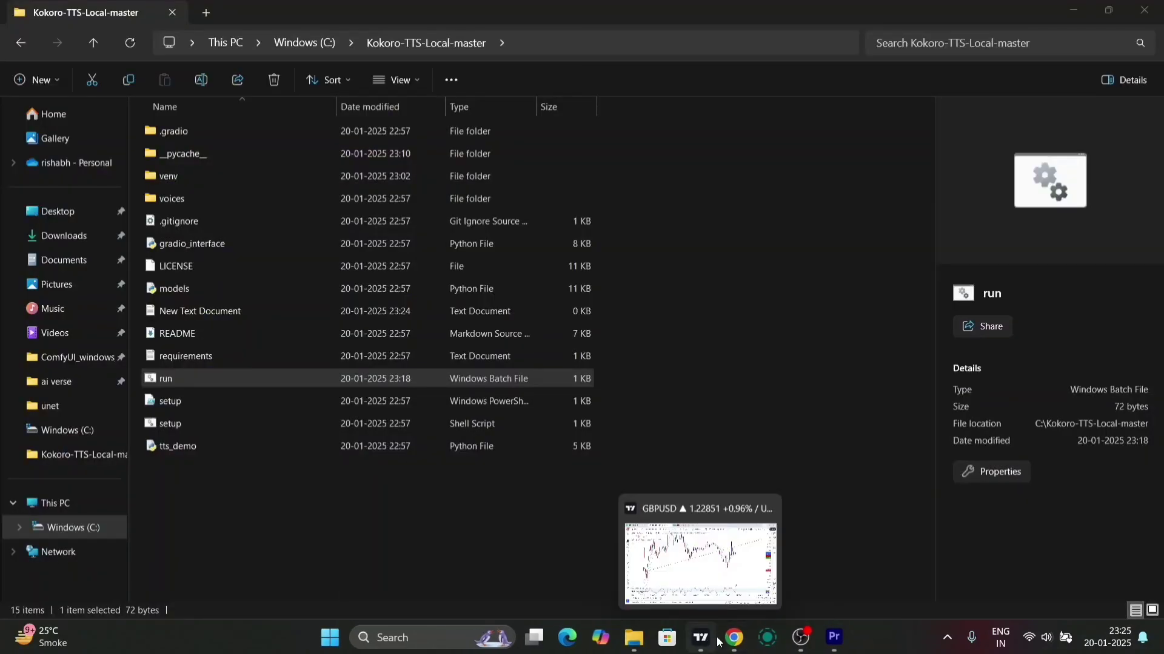
pyautogui.click(734, 637)
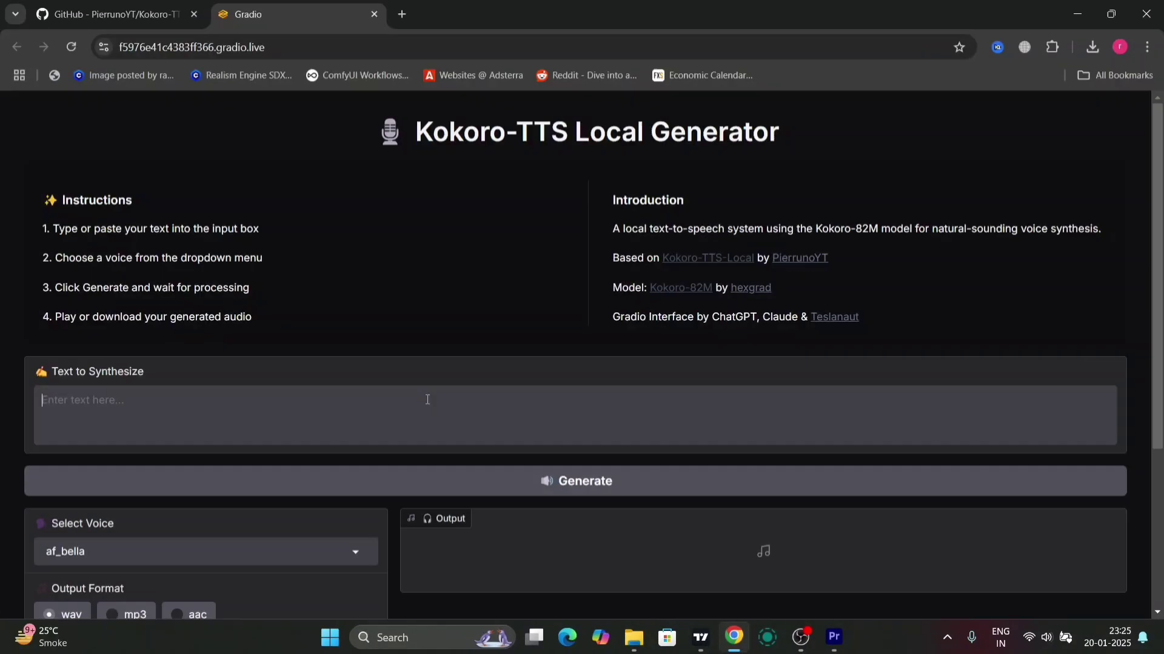
pyautogui.click(373, 16)
pyautogui.click(1076, 11)
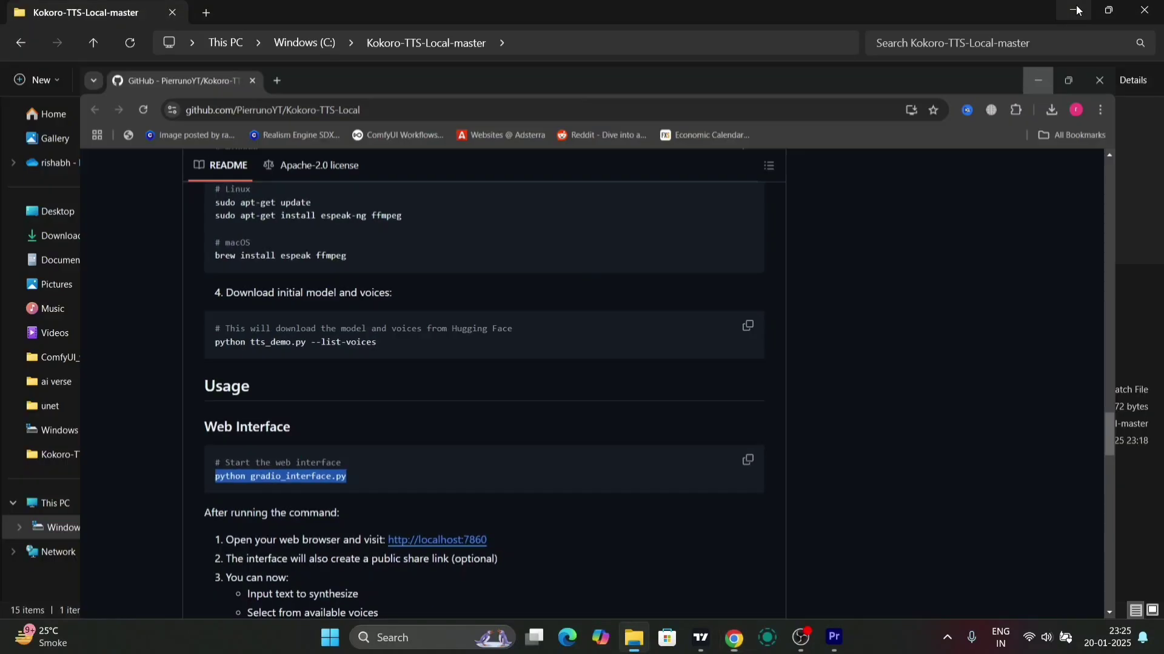
pyautogui.click(472, 474)
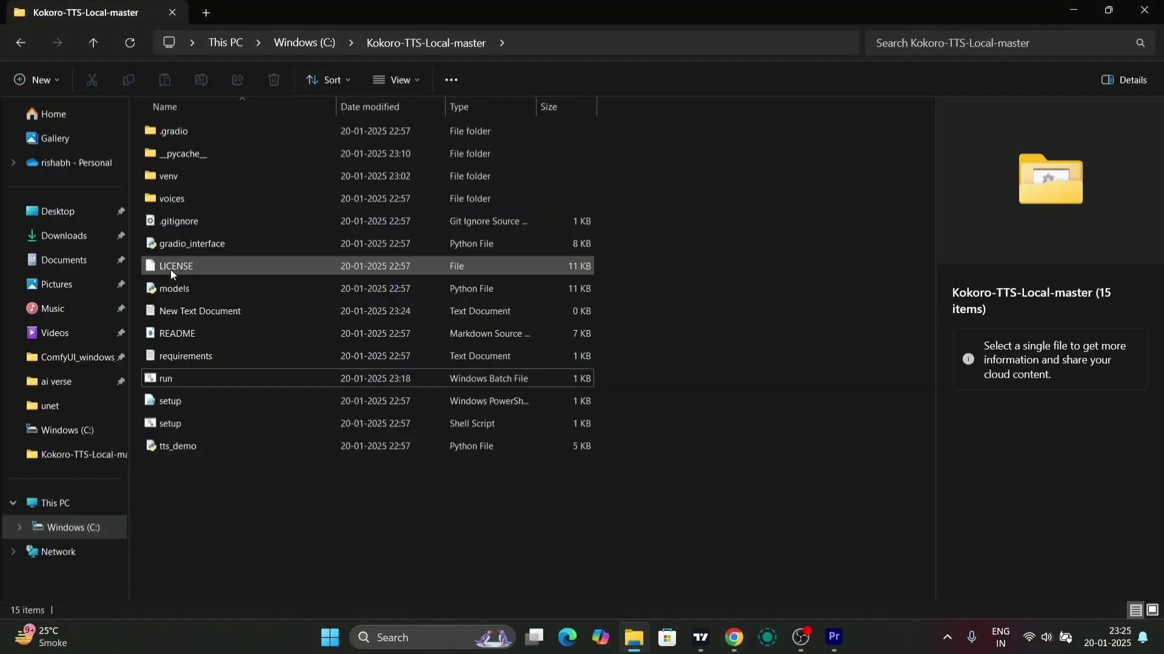
pyautogui.moveTo(166, 379)
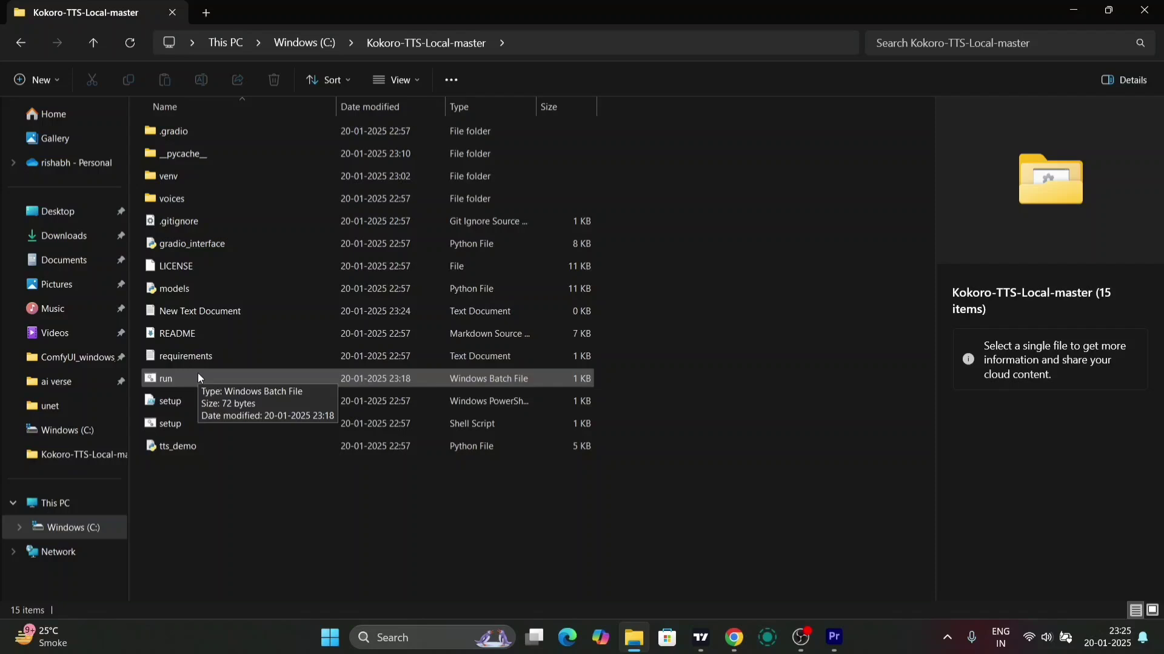
pyautogui.doubleClick(198, 378)
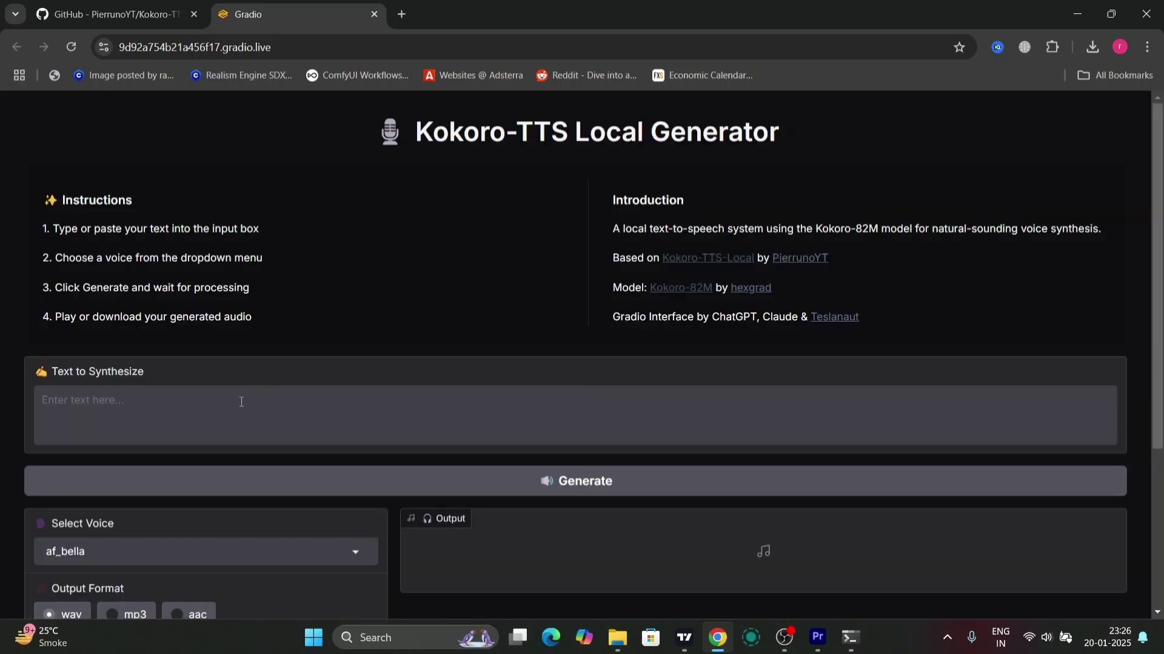
pyautogui.scroll(-3, 241, 401)
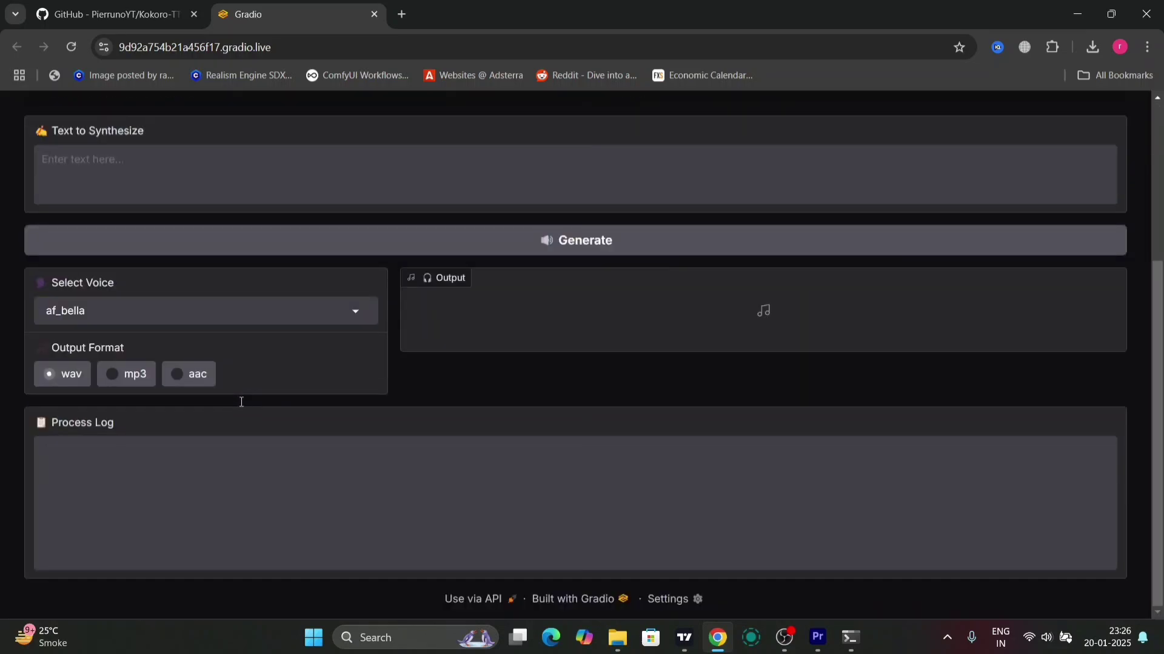
# - Keep voice af_bella and enter 'Like and subscribe to my channel .' as the text
pyautogui.click(355, 321)
pyautogui.scroll(2, 318, 537)
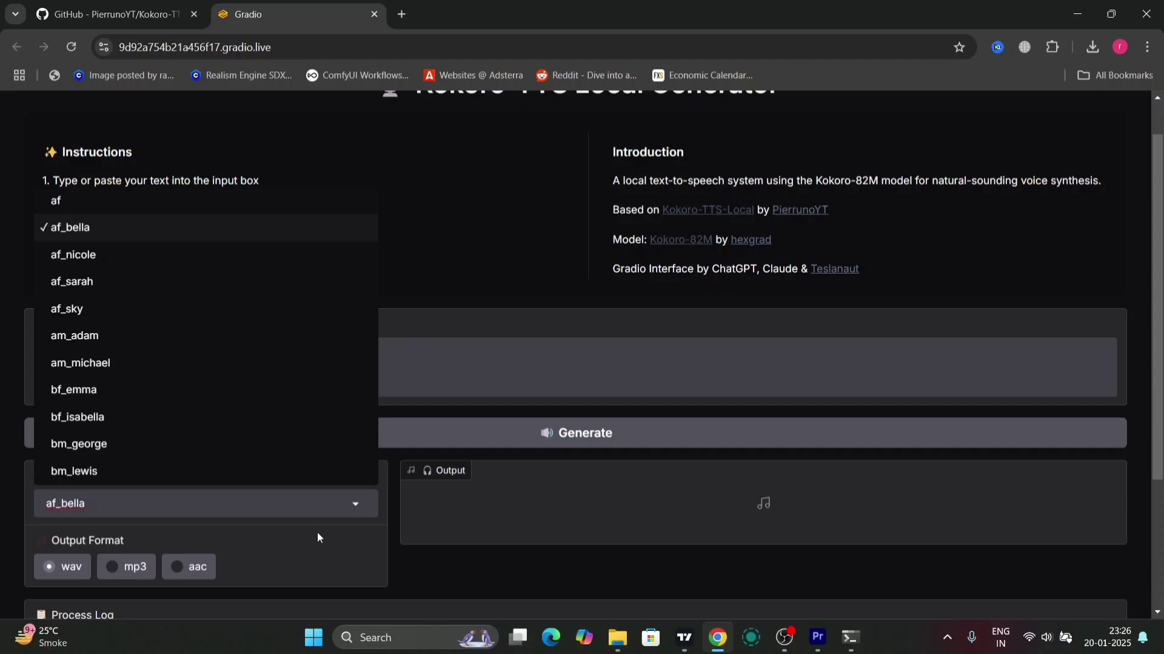
pyautogui.scroll(-2, 317, 537)
pyautogui.click(348, 382)
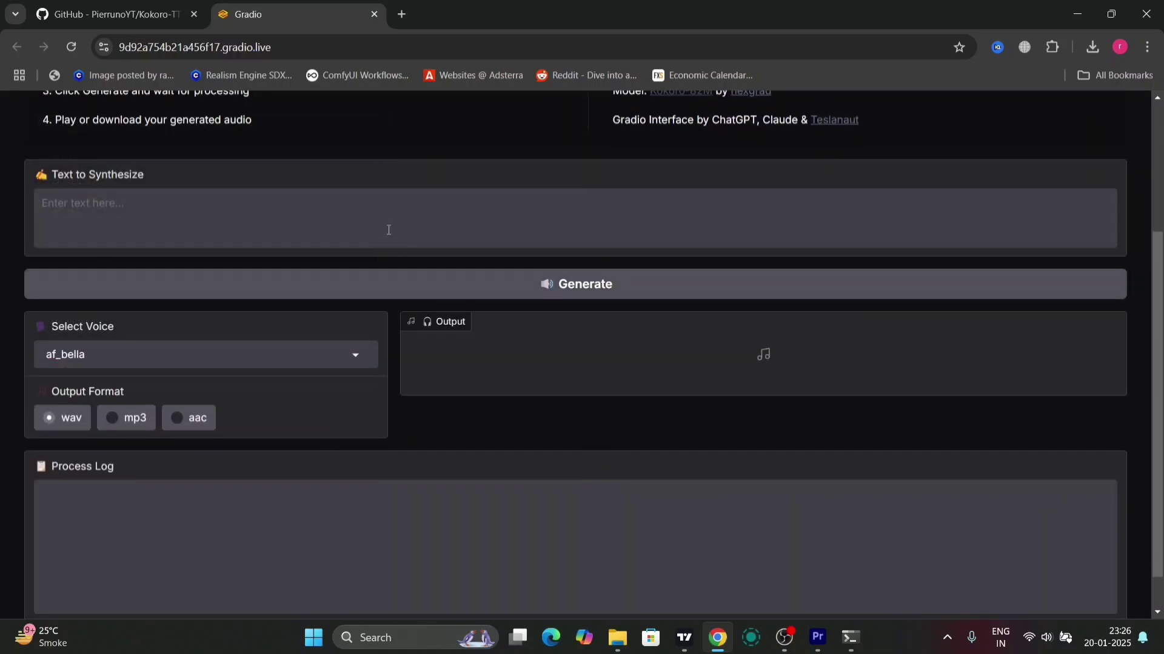
pyautogui.write('LIK')
pyautogui.write('E')
pyautogui.press('BackSpace')
pyautogui.press('BackSpace')
pyautogui.press('BackSpace')
pyautogui.press('BackSpace')
pyautogui.write('Like and ')
pyautogui.write('subscrib')
pyautogui.write('e to my ')
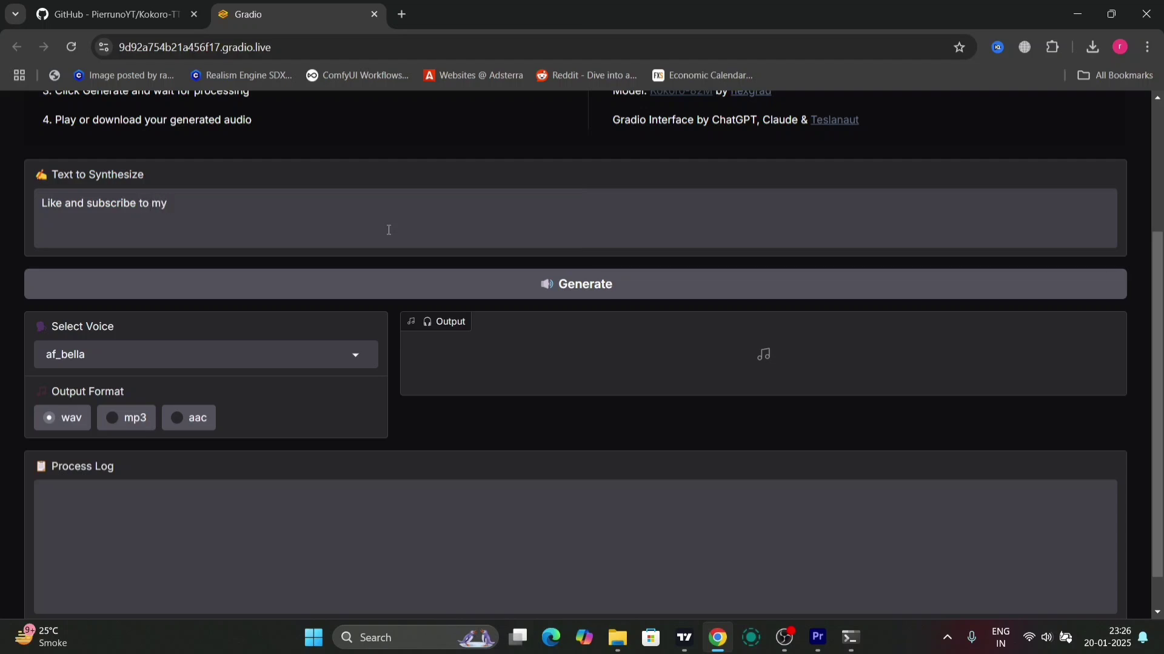
pyautogui.write('cg')
pyautogui.press('BackSpace')
pyautogui.write('hannel . ')
pyautogui.write('Thanks ')
pyautogui.write('for watch')
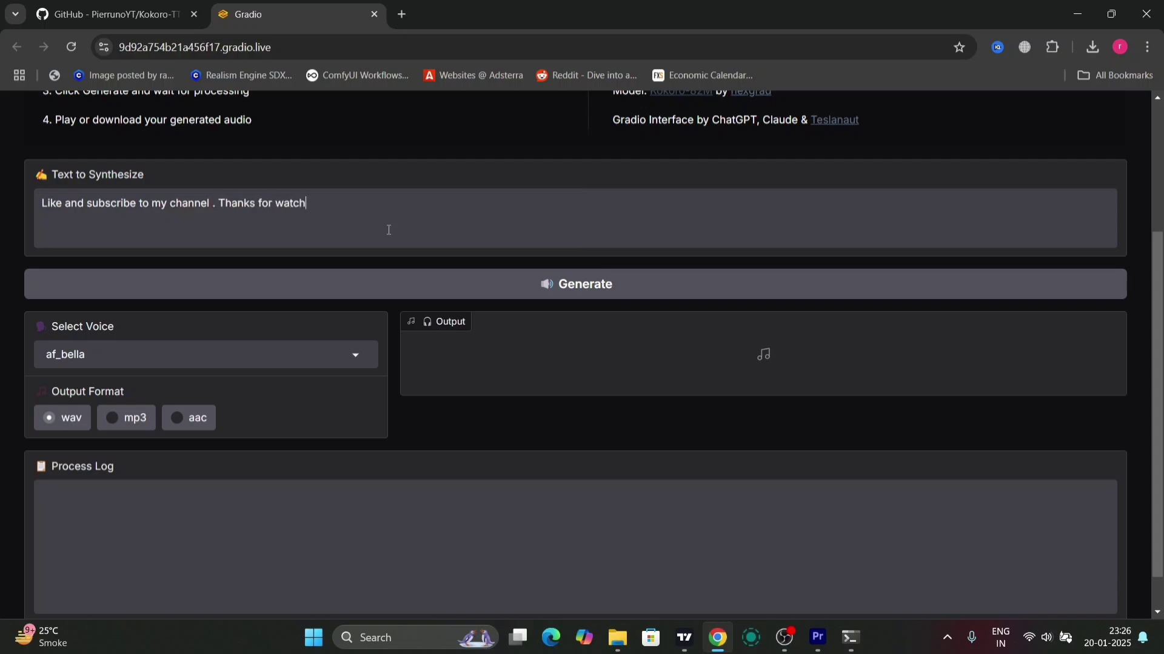
pyautogui.write('ing')
# - Generate a clip from the entered sentence and play it back
pyautogui.click(389, 285)
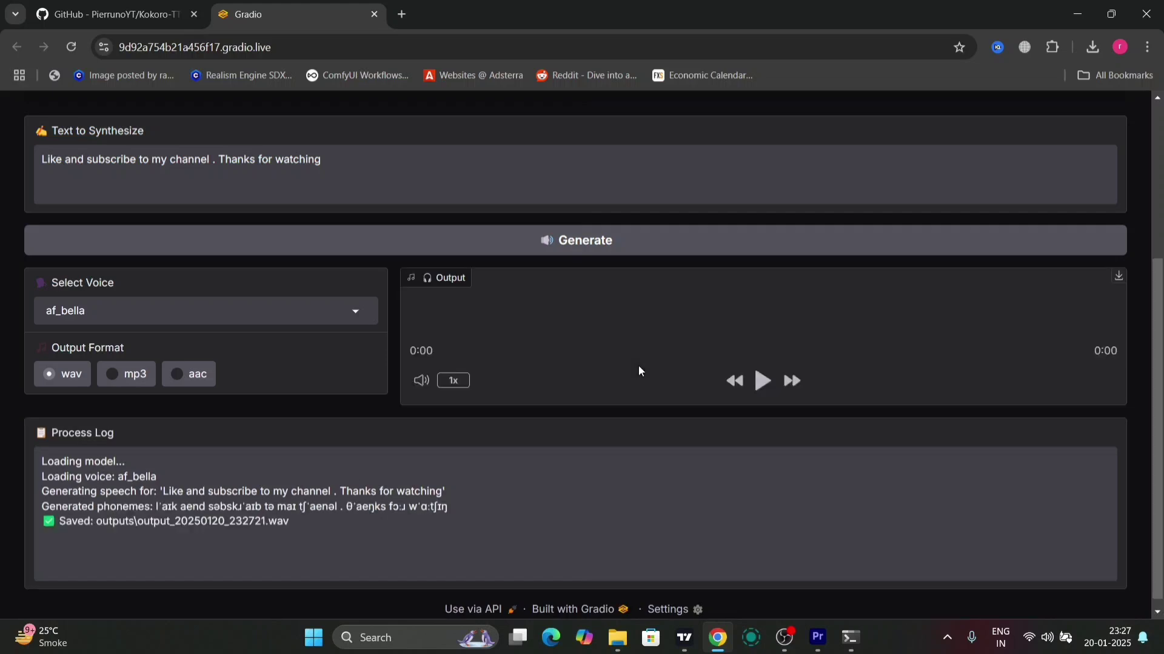
pyautogui.click(763, 382)
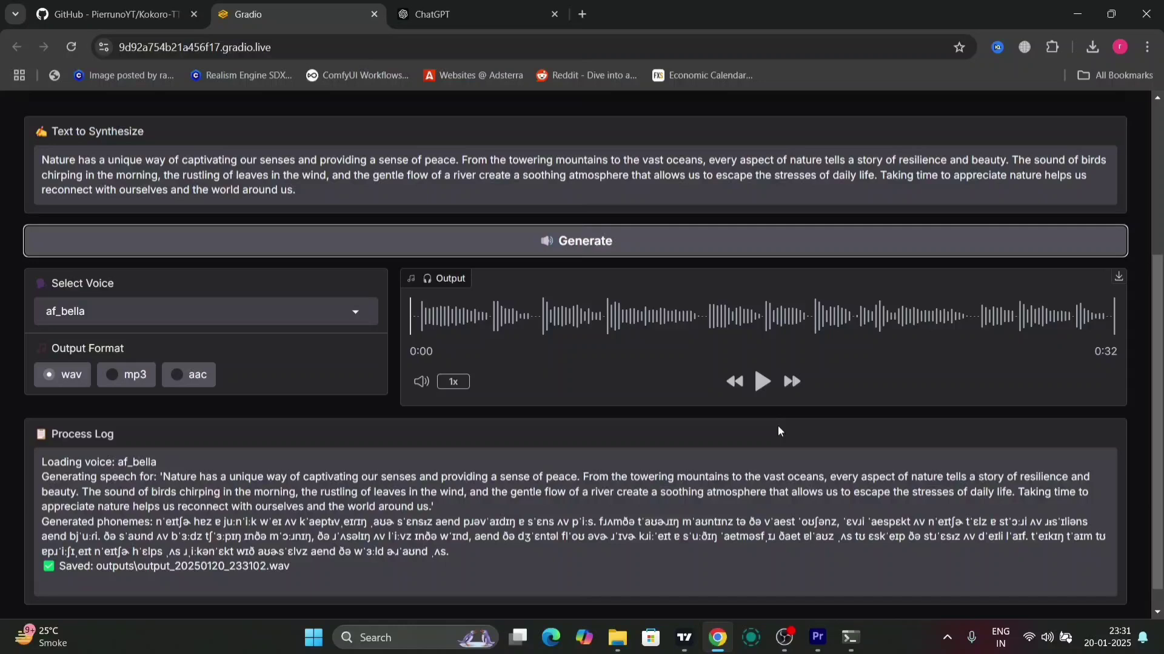
# - Play the 32-second af_bella nature clip and pause it around 0:17
pyautogui.click(762, 382)
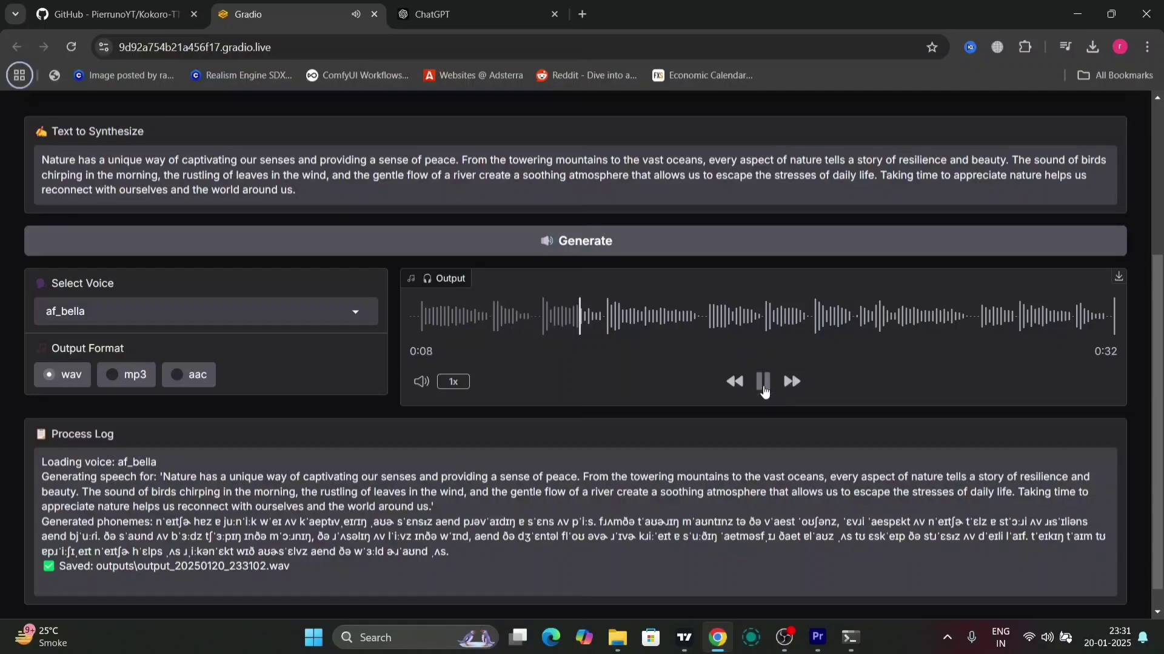
pyautogui.hotkey('ctrl', 'l')
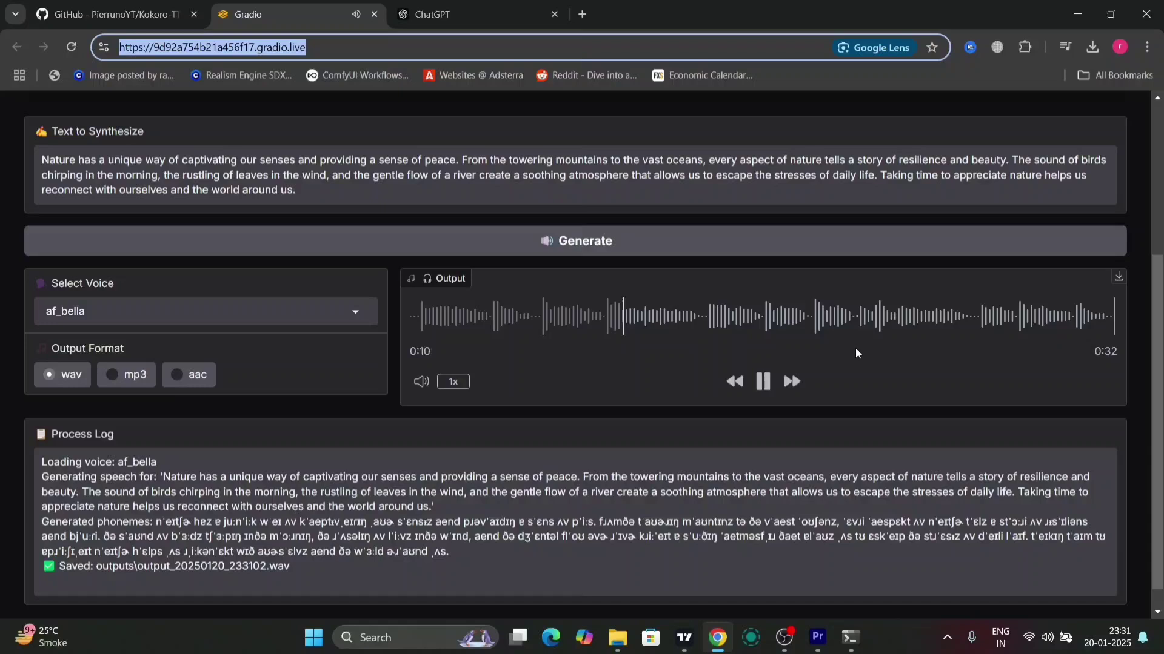
pyautogui.click(871, 351)
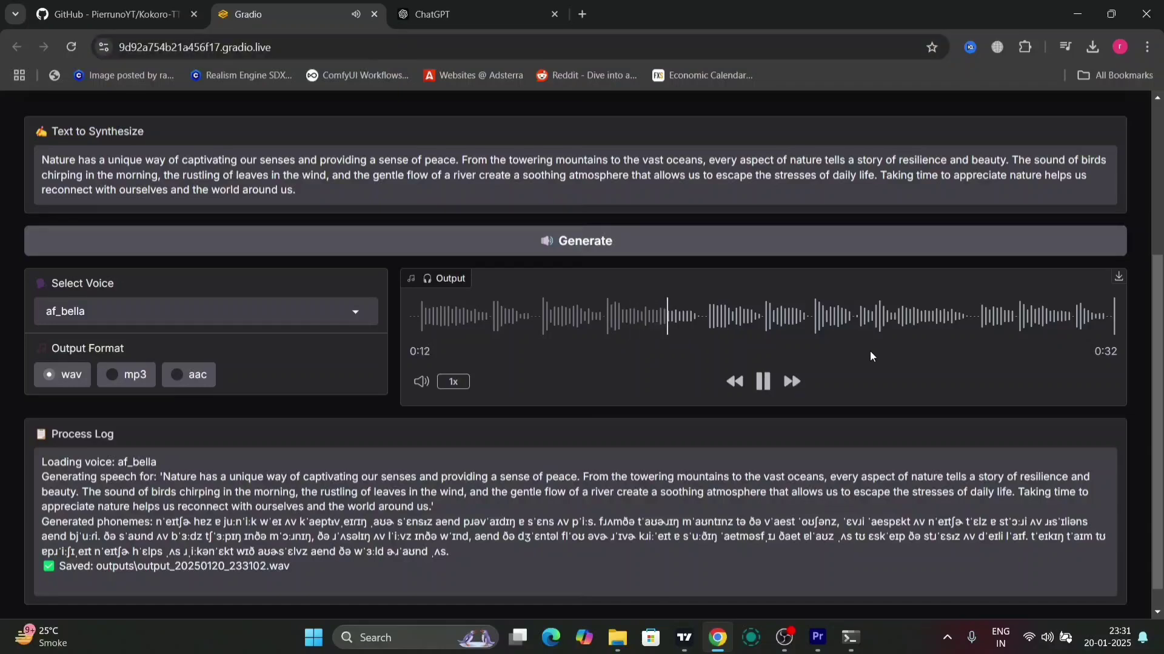
pyautogui.press('XF86AudioRaiseVolume')
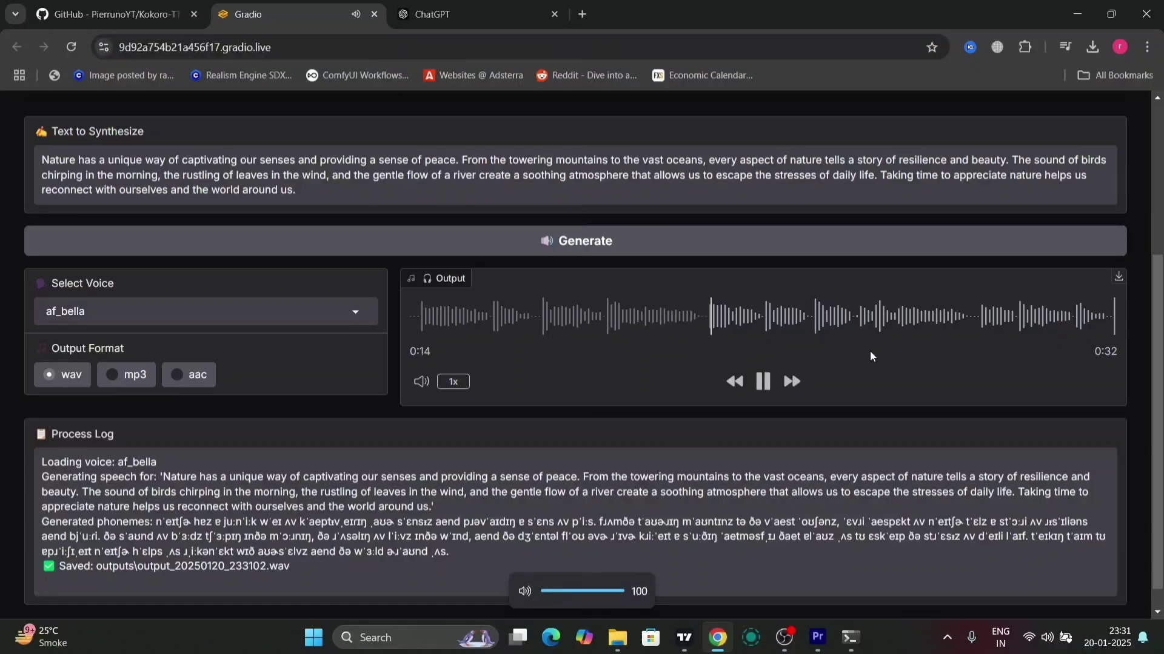
pyautogui.click(763, 382)
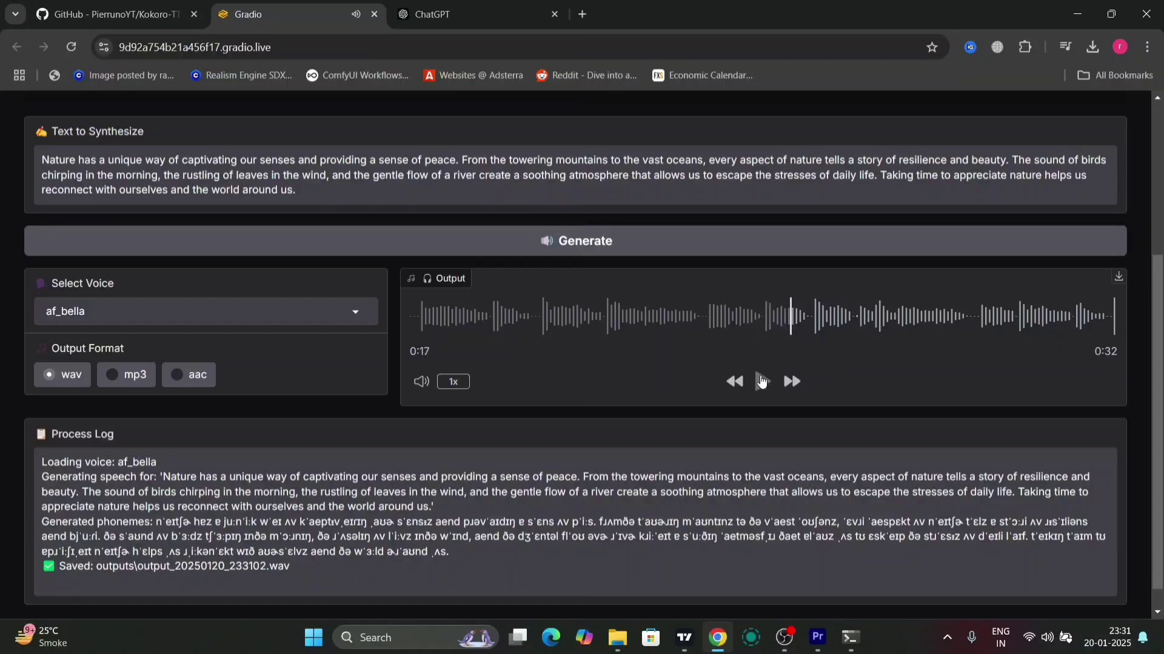